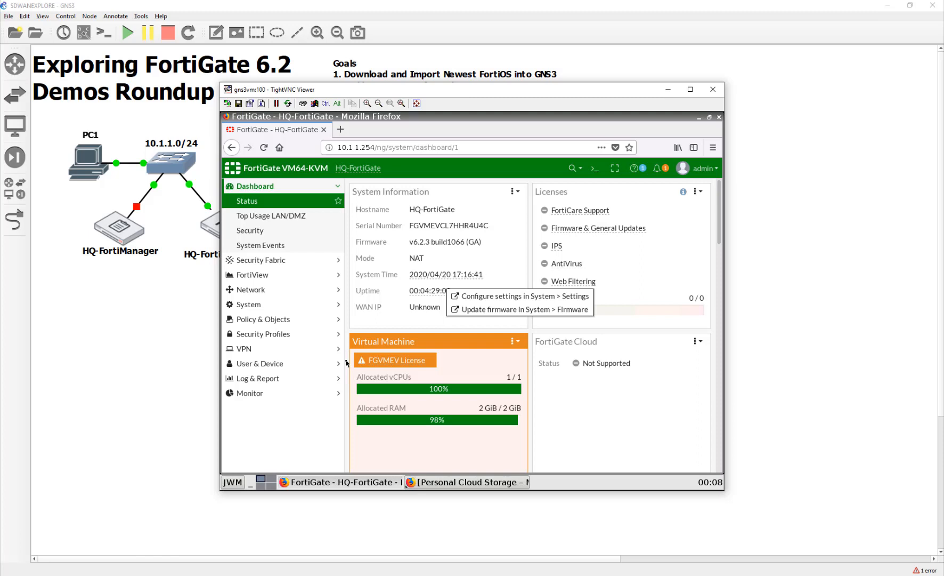
# Step: Review the physical interfaces on the firewall, including their addresses, administrative access and DHCP ranges
pyautogui.click(278, 378)
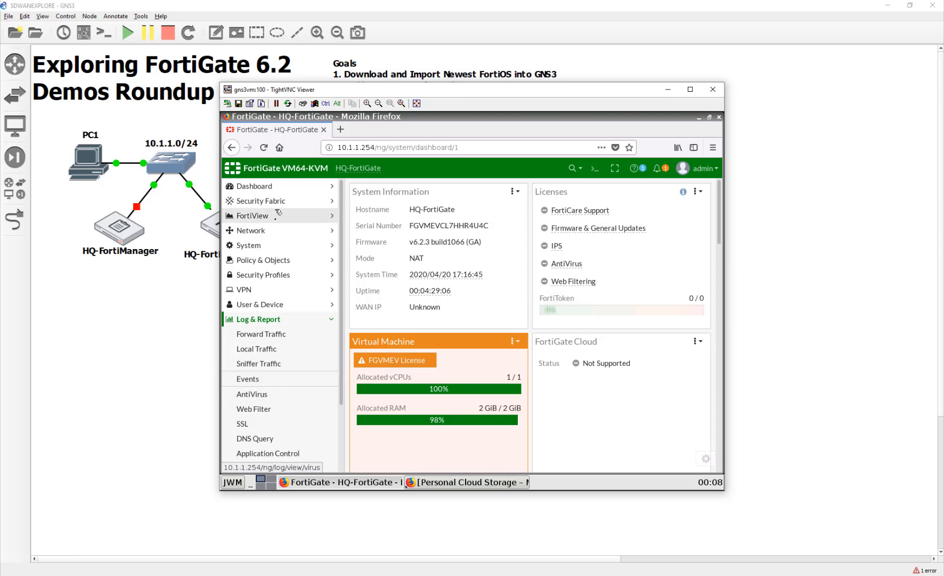
pyautogui.click(277, 230)
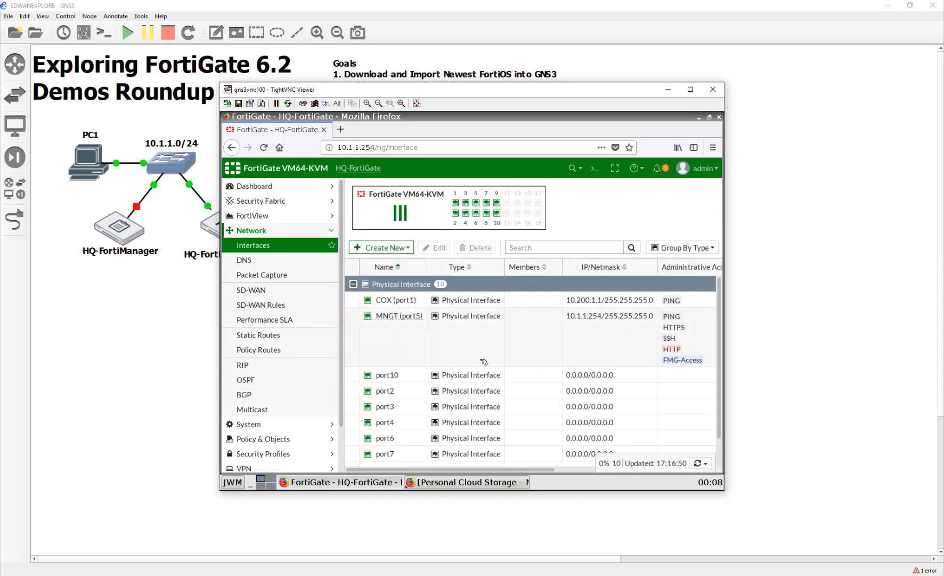
pyautogui.scroll(-1, 481, 373)
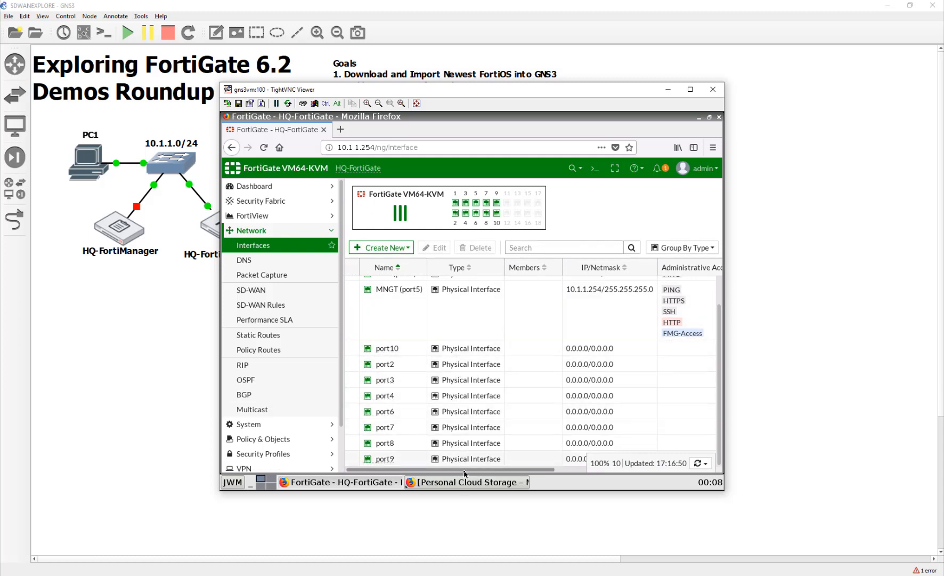
pyautogui.moveTo(465, 473); pyautogui.dragTo(686, 478)
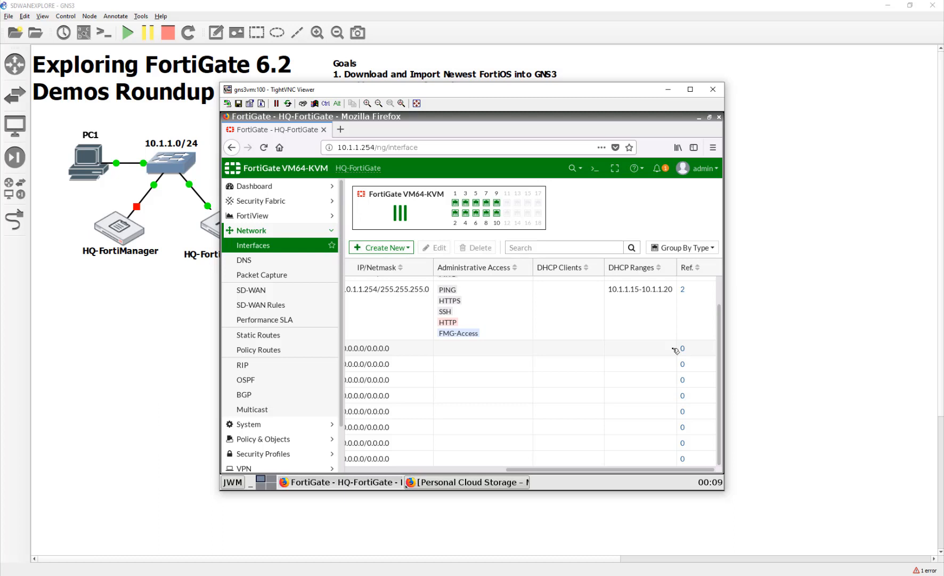
pyautogui.click(484, 470)
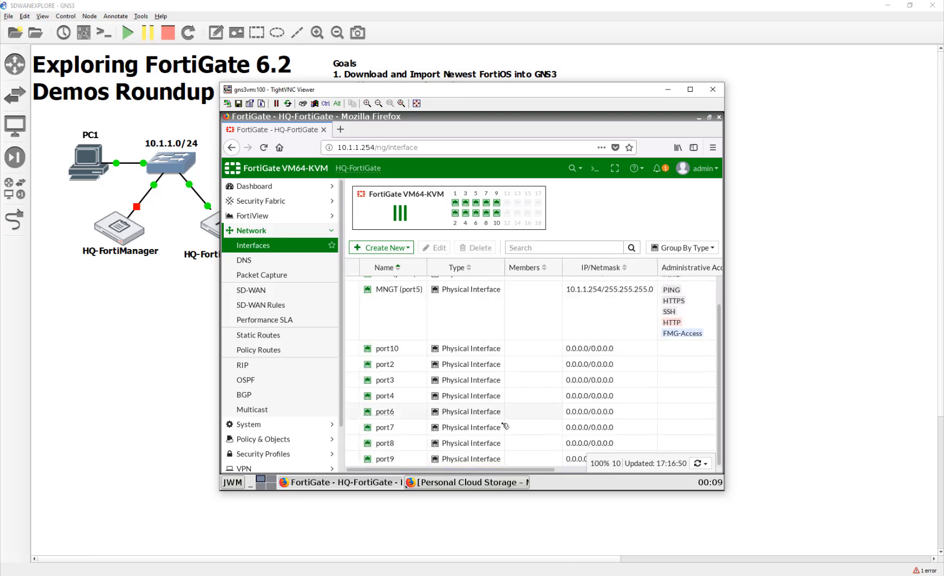
pyautogui.scroll(1, 505, 426)
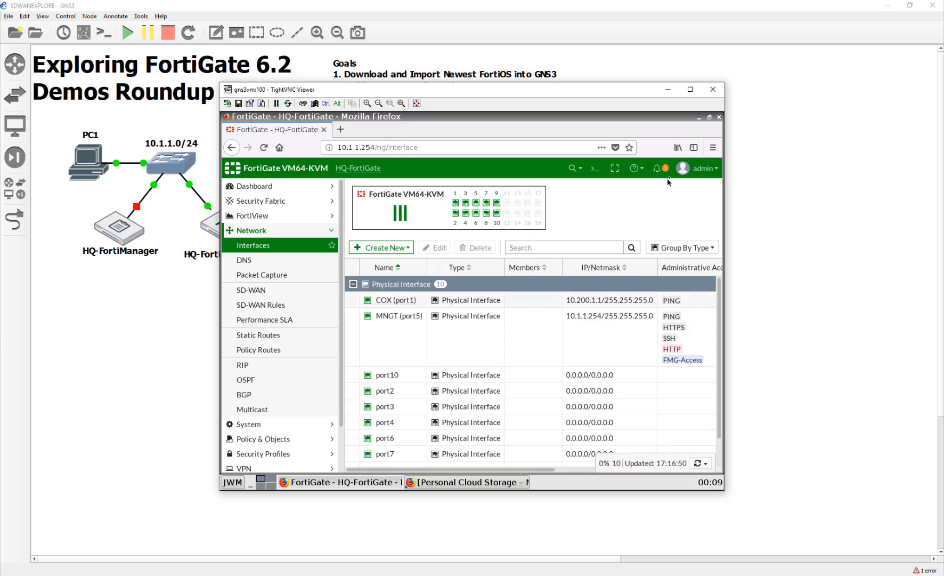
# Step: Save a configuration revision checkpoint with the comment "PreSDWAN Config" and expand its firmware build group in the revisions list
pyautogui.click(698, 169)
pyautogui.moveTo(688, 229)
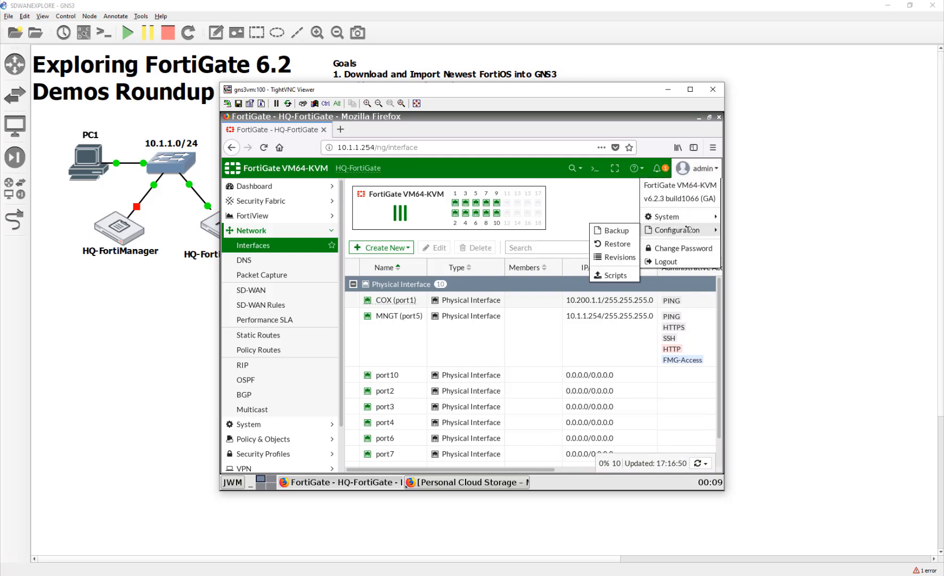
pyautogui.click(618, 258)
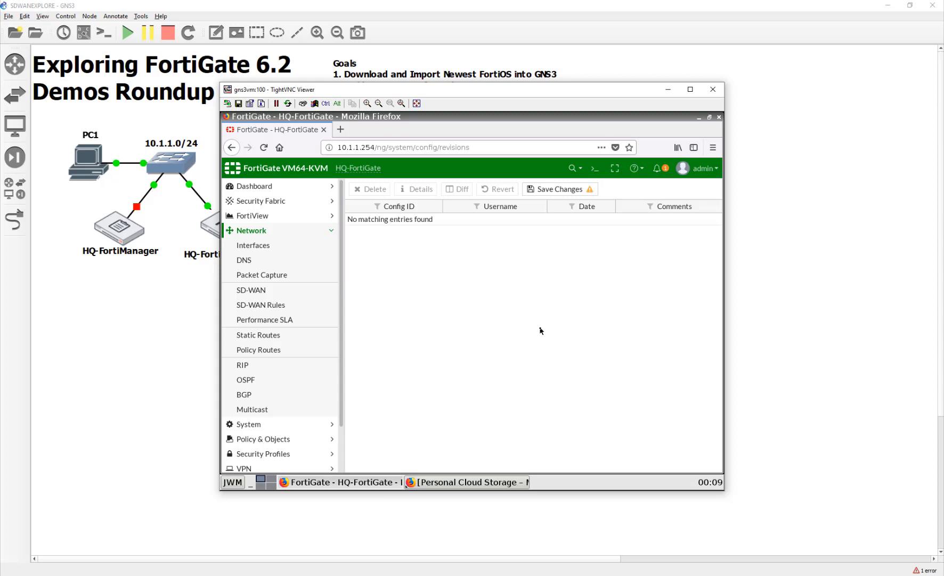
pyautogui.click(551, 191)
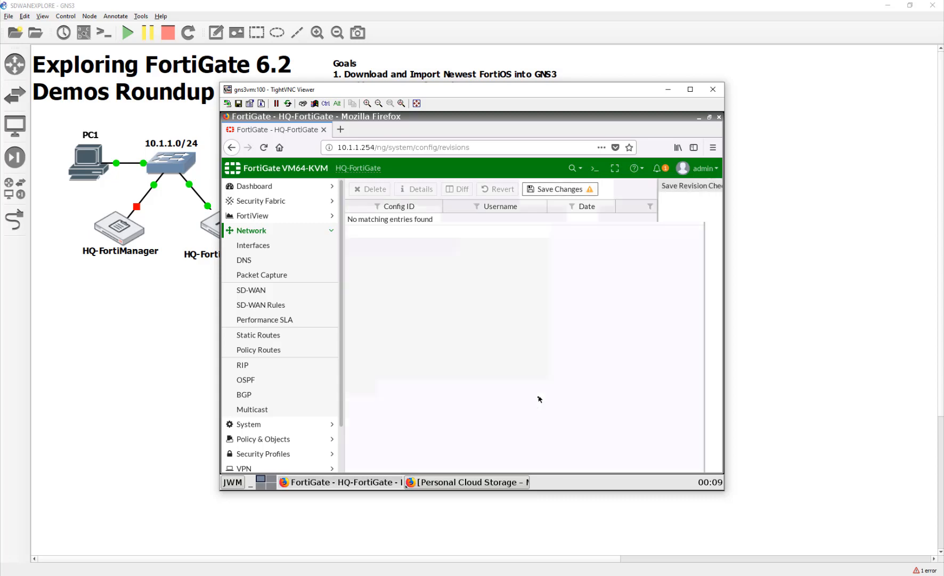
pyautogui.click(529, 216)
pyautogui.write('PreSDWAN Config')
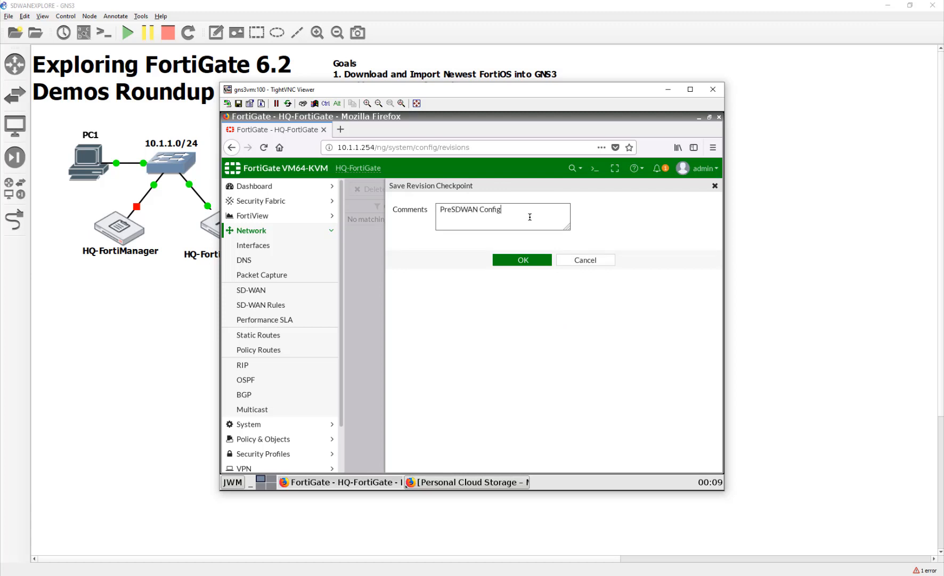
pyautogui.click(541, 267)
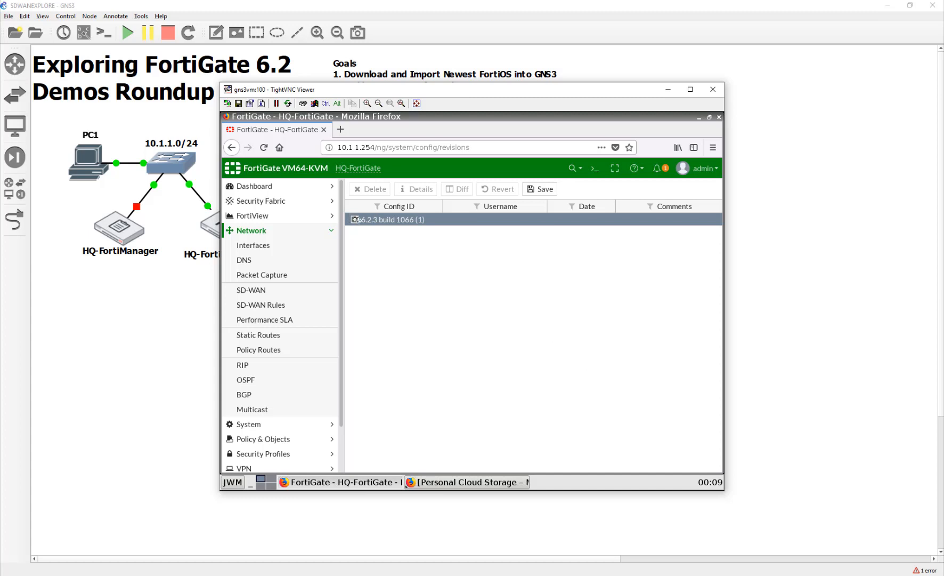
pyautogui.click(355, 219)
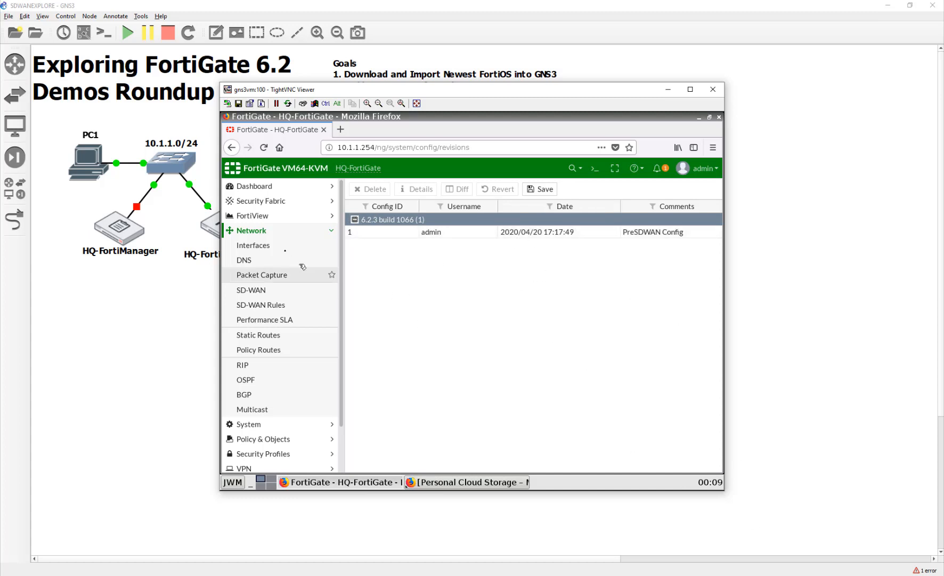
# Step: Edit the port2 interface, giving it the alias Level3 and the IP/netmask 10.200.2.1/24
pyautogui.click(261, 244)
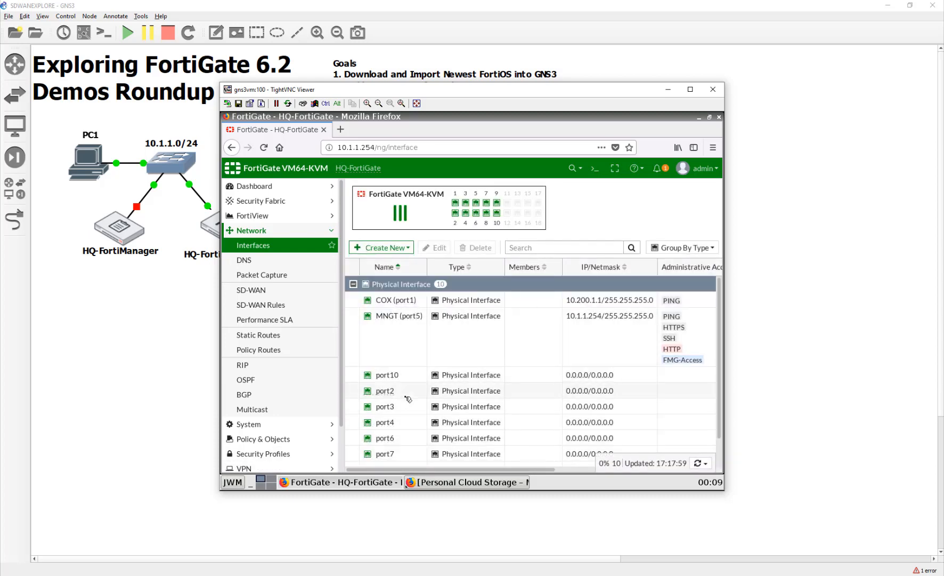
pyautogui.doubleClick(407, 397)
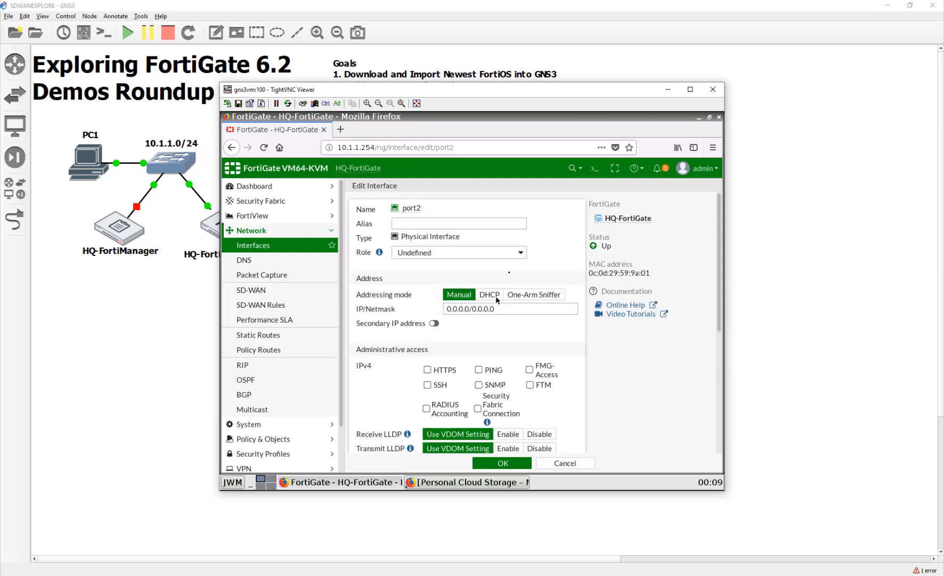
pyautogui.click(507, 223)
pyautogui.write('Level3')
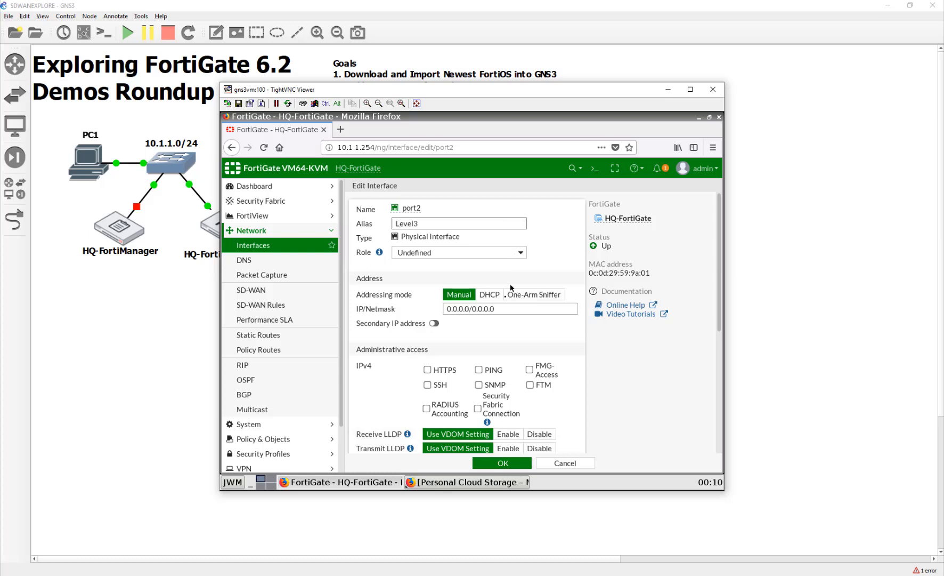
pyautogui.click(507, 309)
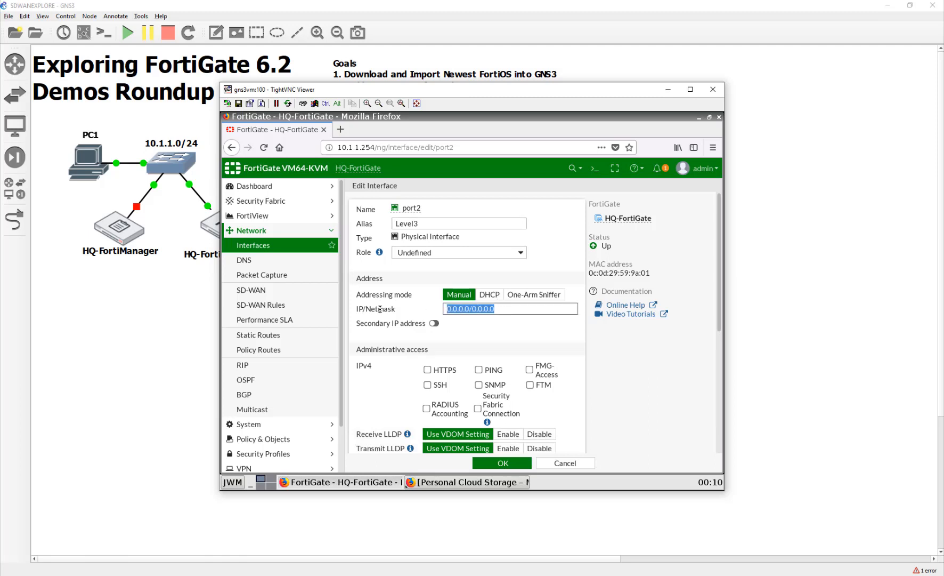
pyautogui.write('10.2')
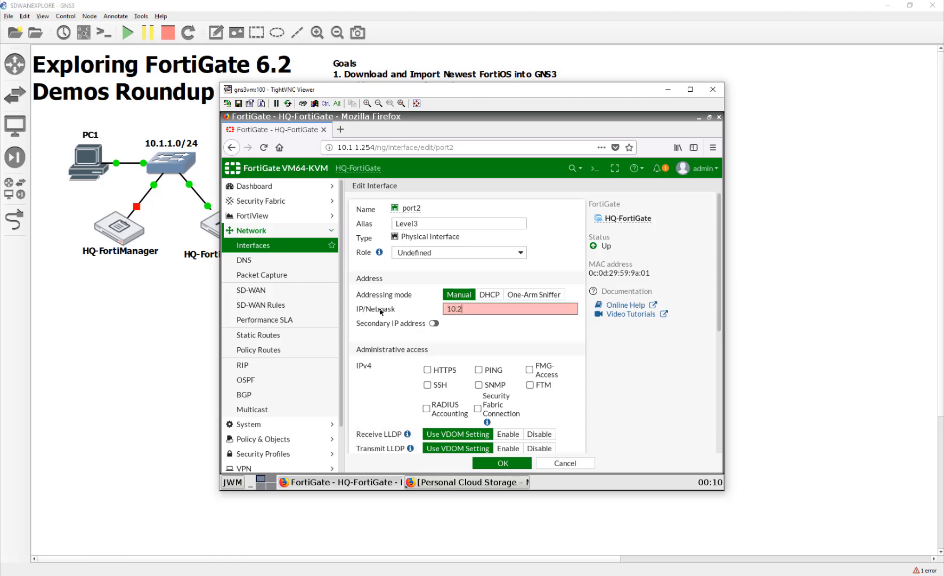
pyautogui.write('00.2.1/24')
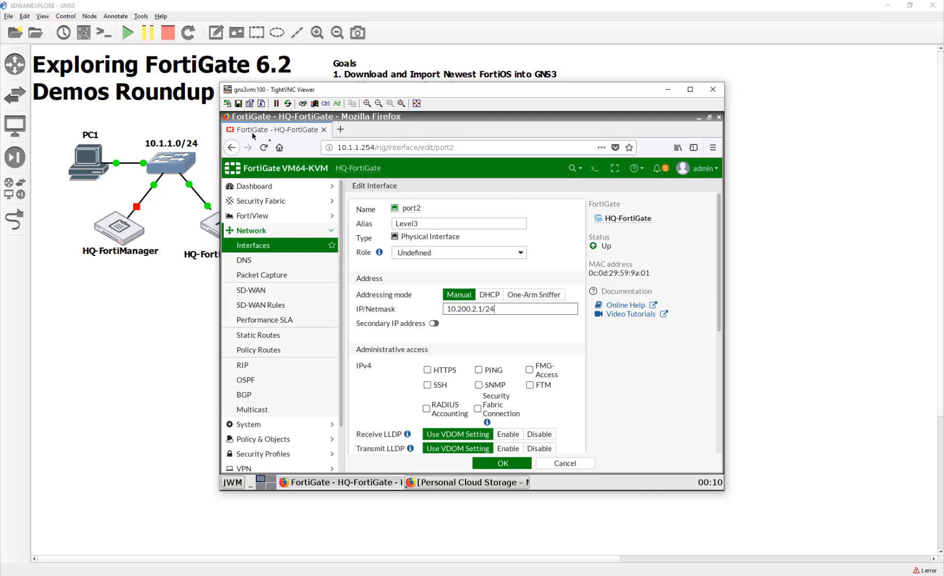
# Step: Allow PING as administrative access on port2, set its role to WAN and save the interface
pyautogui.click(486, 371)
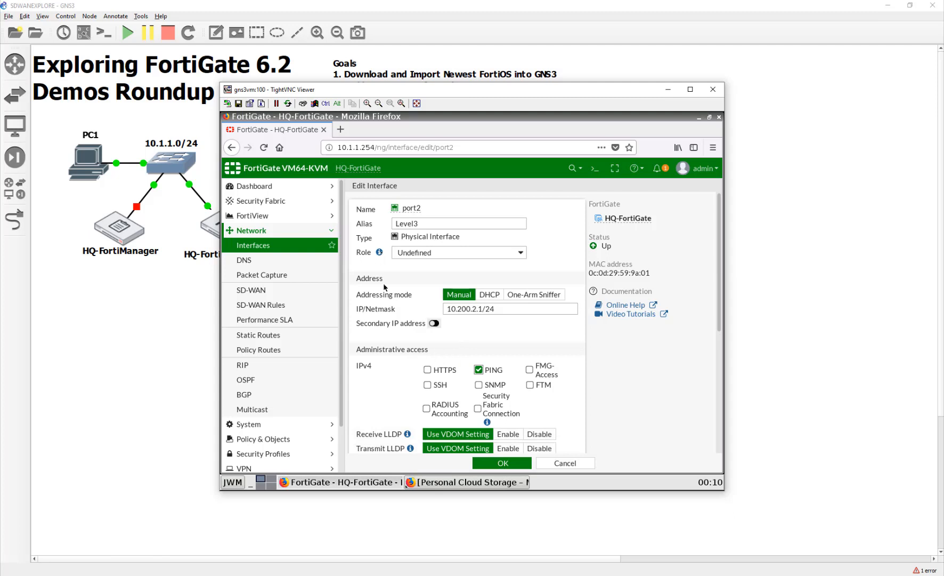
pyautogui.click(415, 252)
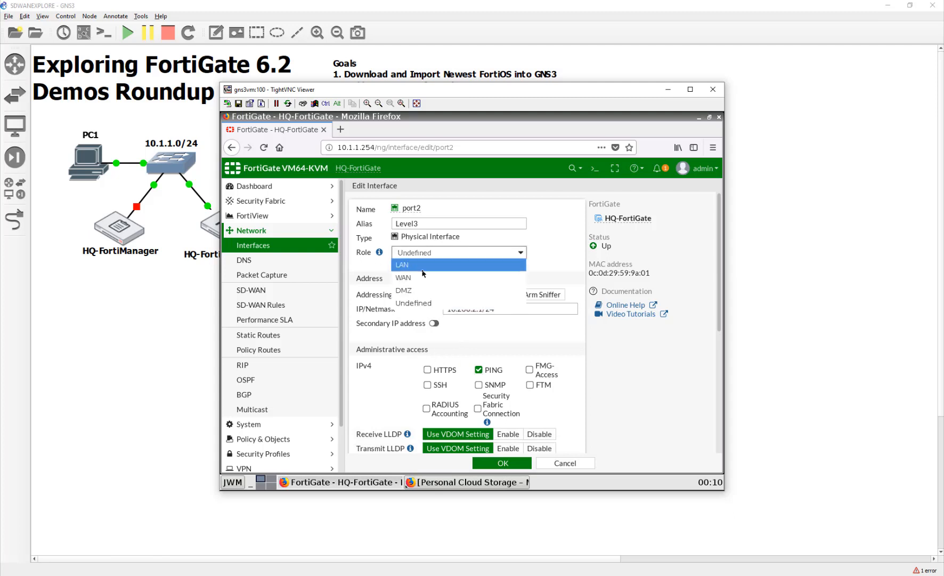
pyautogui.click(423, 278)
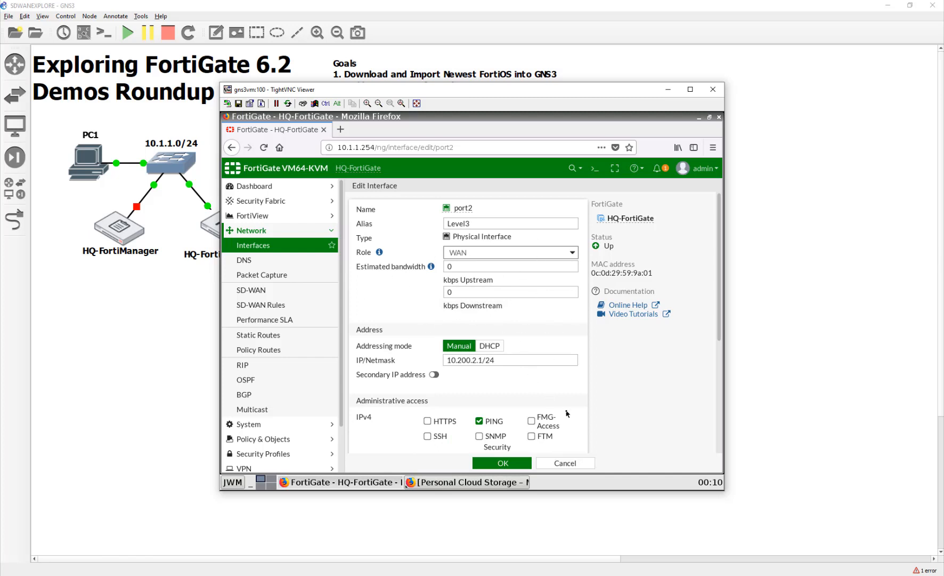
pyautogui.scroll(-2, 568, 412)
pyautogui.scroll(-3, 567, 413)
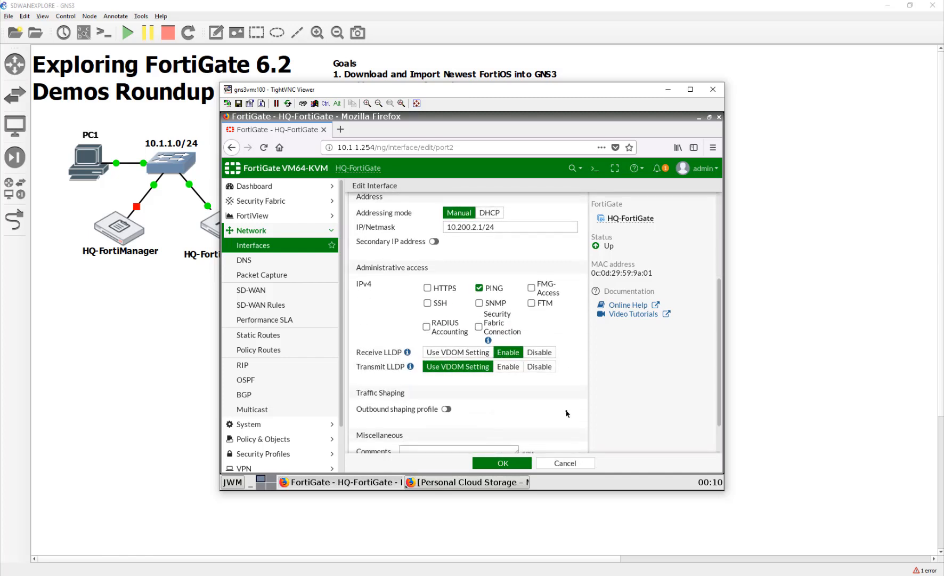
pyautogui.click(514, 463)
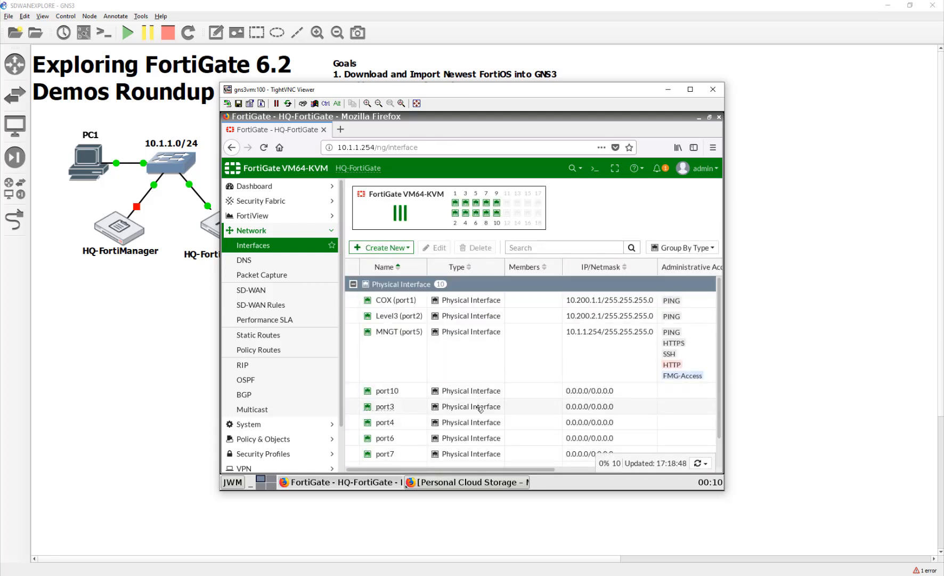
# Step: Configure the port3 interface with alias DSL, IP/netmask 10.200.3.1/24 and PING access, and save it
pyautogui.doubleClick(479, 407)
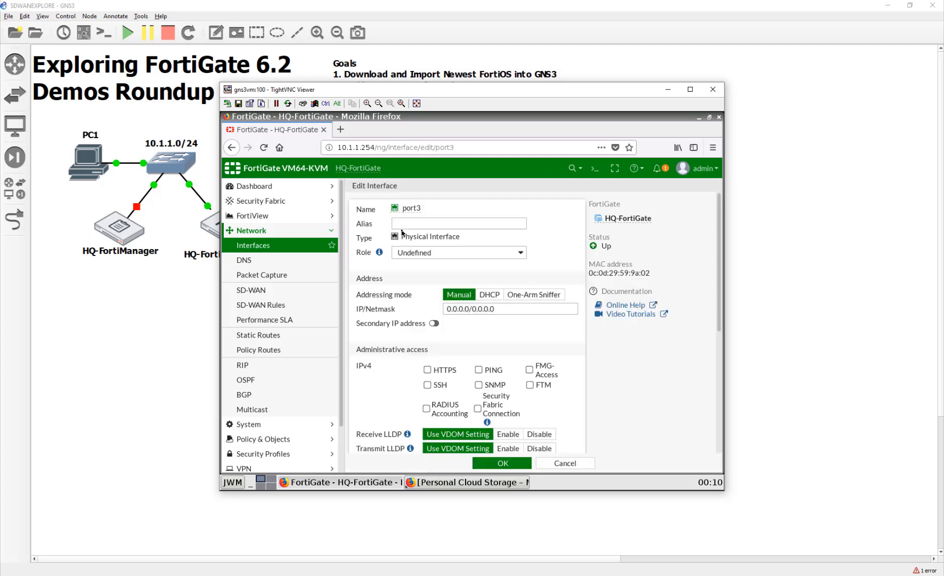
pyautogui.click(425, 223)
pyautogui.write('DSL')
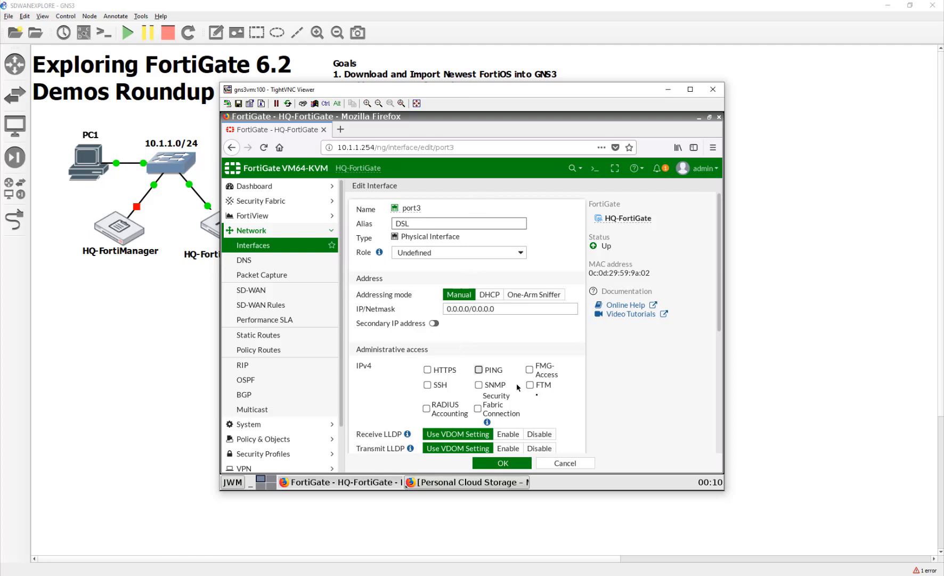
pyautogui.click(504, 308)
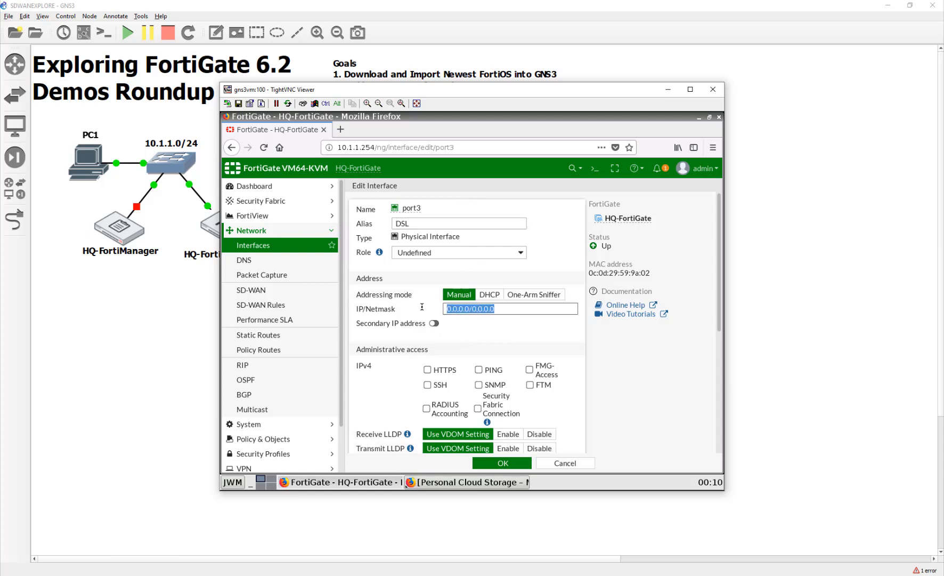
pyautogui.write('10.200.3.1/24')
pyautogui.click(483, 373)
pyautogui.click(515, 467)
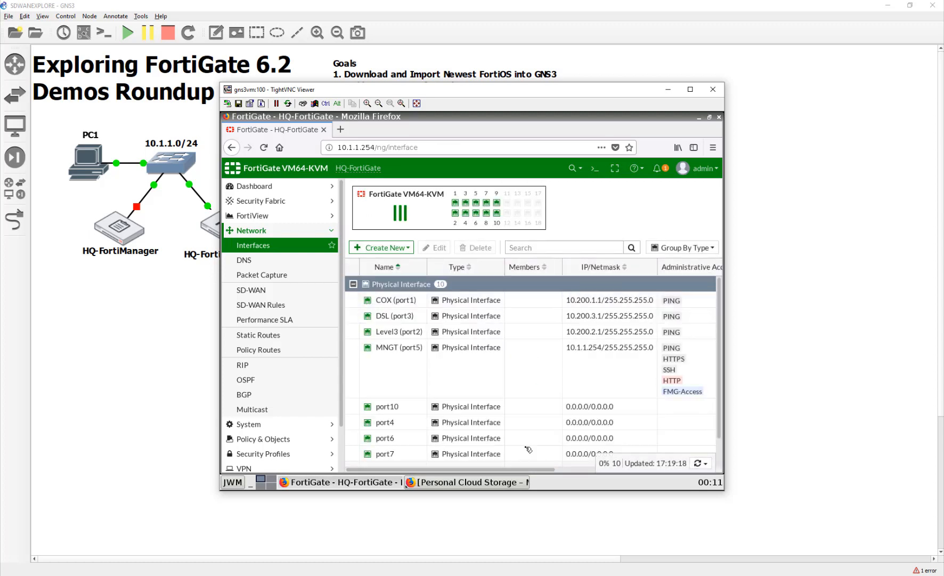
# Step: Open the port4 interface for editing and set its alias to LTE
pyautogui.scroll(-1, 401, 409)
pyautogui.doubleClick(398, 396)
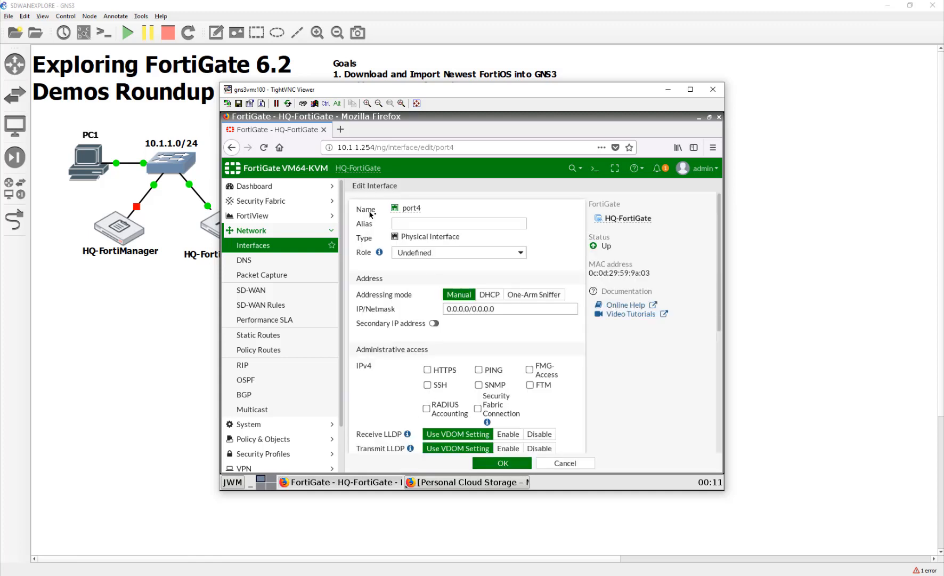
pyautogui.click(413, 224)
pyautogui.write('ATT')
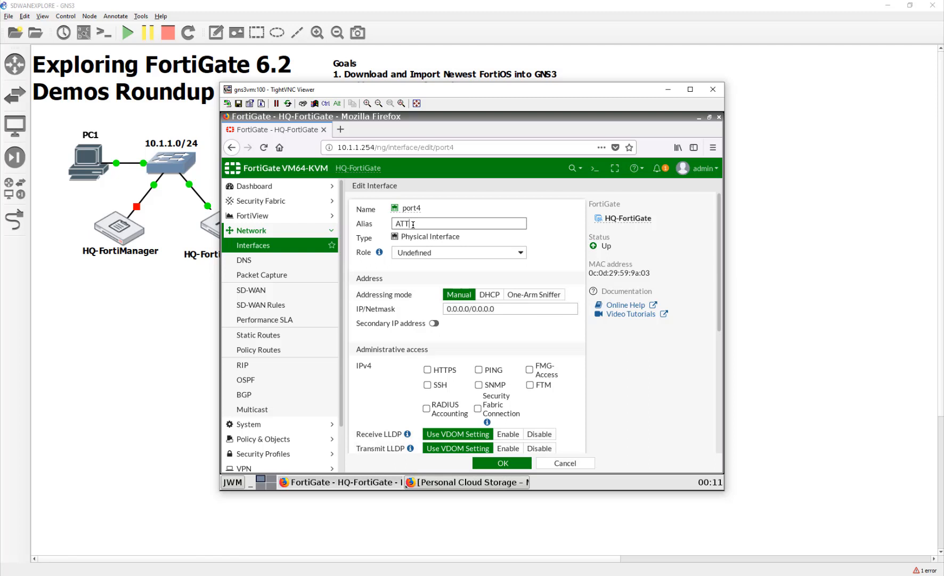
pyautogui.moveTo(540, 308); pyautogui.dragTo(424, 308)
pyautogui.moveTo(424, 224); pyautogui.dragTo(359, 228)
pyautogui.write('LTE')
# Step: Set port4's IP/netmask to 10.200.4.1/24, allow PING as administrative access and save the interface
pyautogui.moveTo(534, 311); pyautogui.dragTo(405, 309)
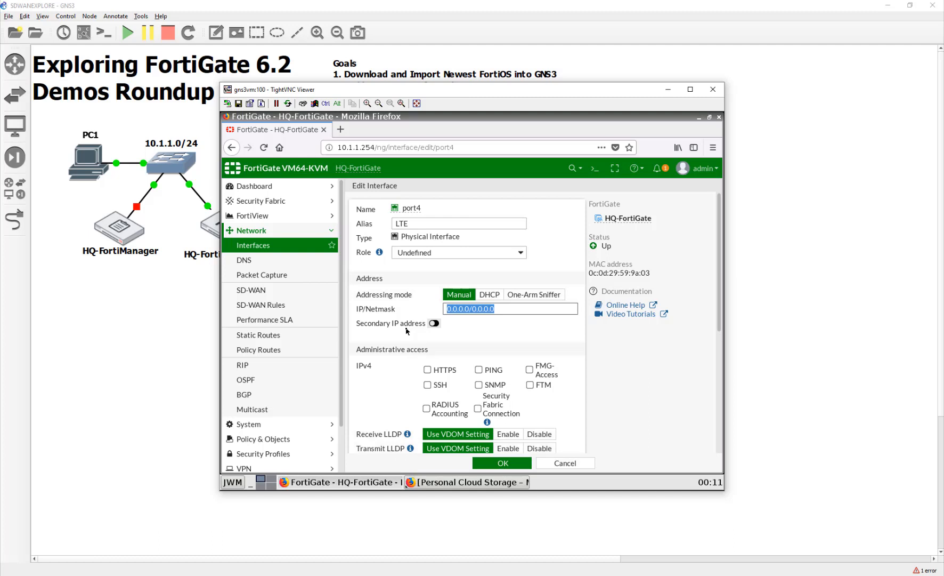
pyautogui.write('10.200.')
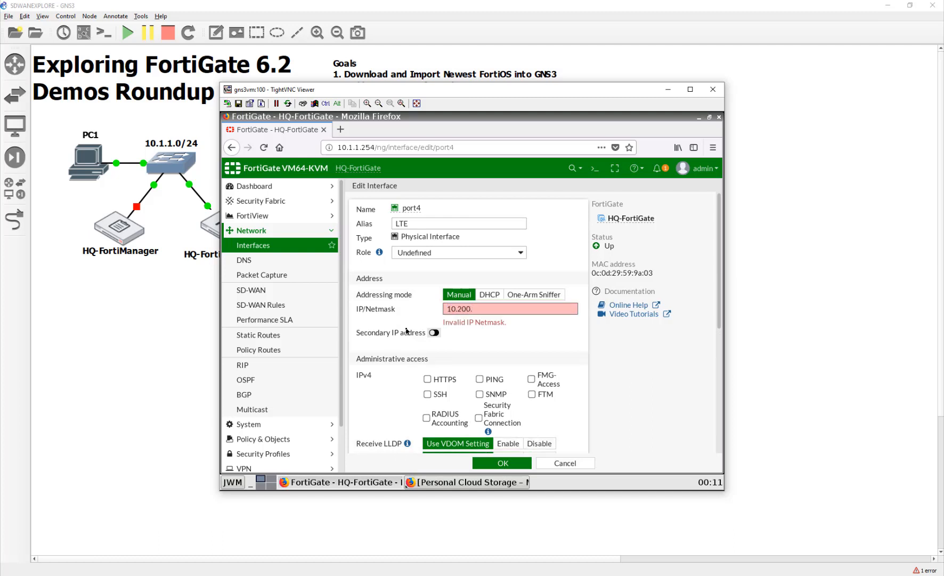
pyautogui.write('1/24')
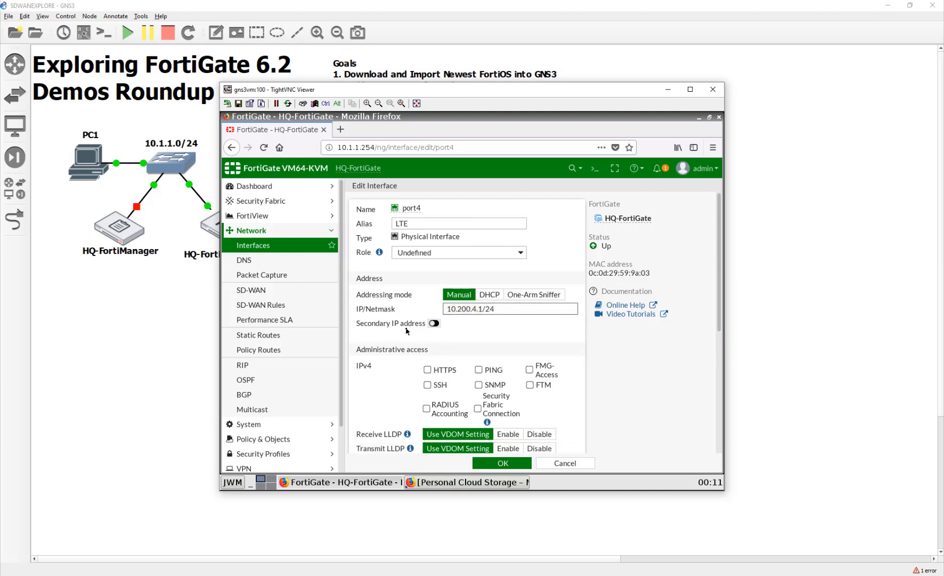
pyautogui.click(479, 370)
pyautogui.click(503, 462)
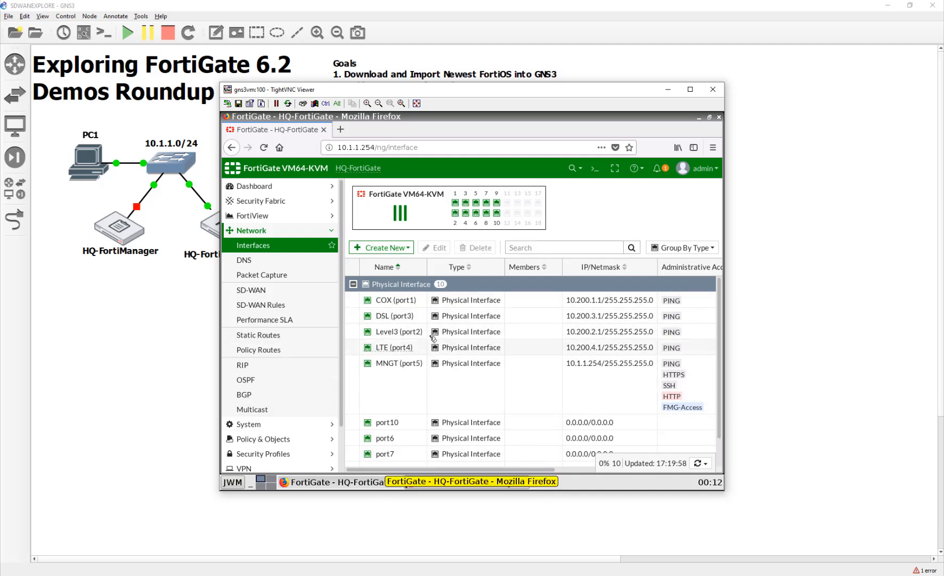
# Step: Open the SD-WAN settings and set the SD-WAN interface status to Enable
pyautogui.moveTo(380, 422)
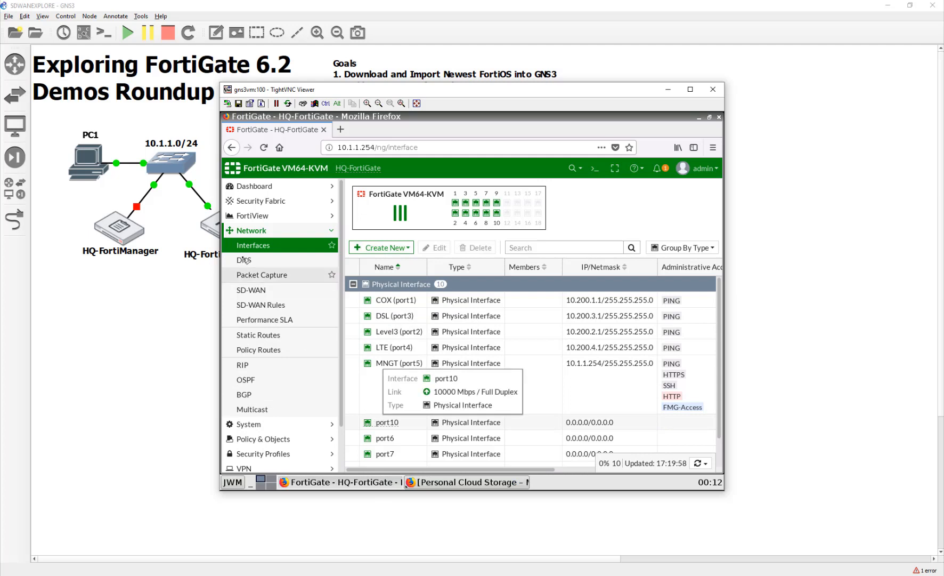
pyautogui.click(251, 291)
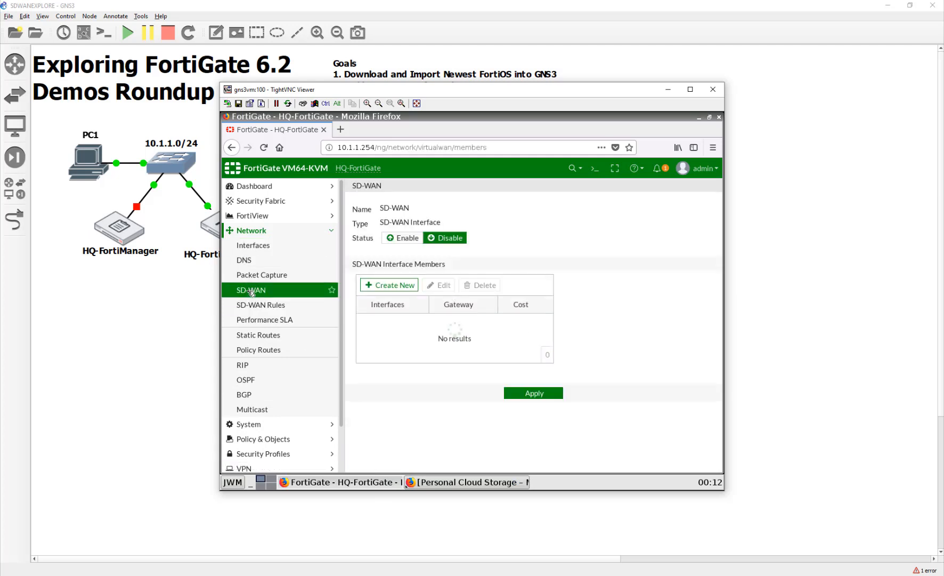
pyautogui.click(415, 240)
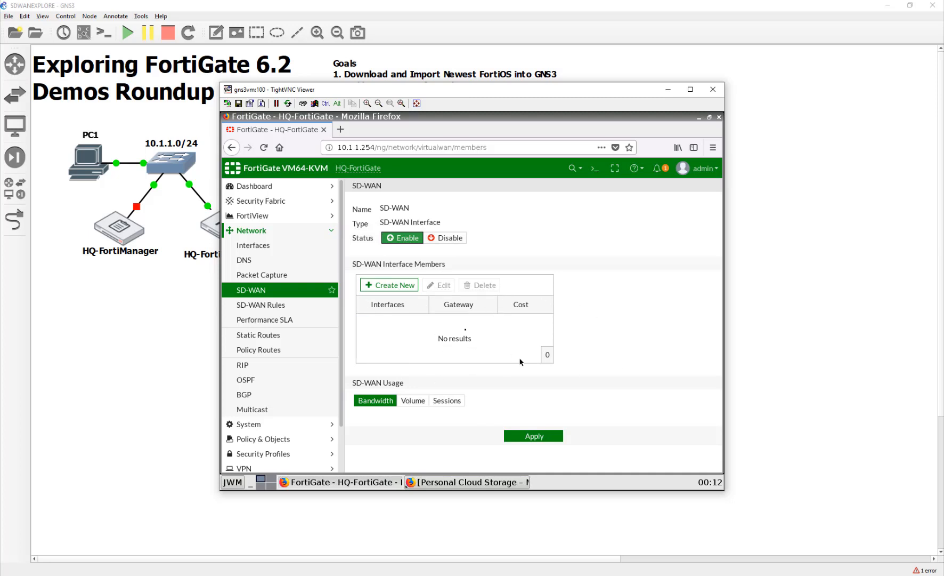
# Step: Add COX (port1) as an SD-WAN interface member with gateway 10.200.1.254
pyautogui.click(395, 286)
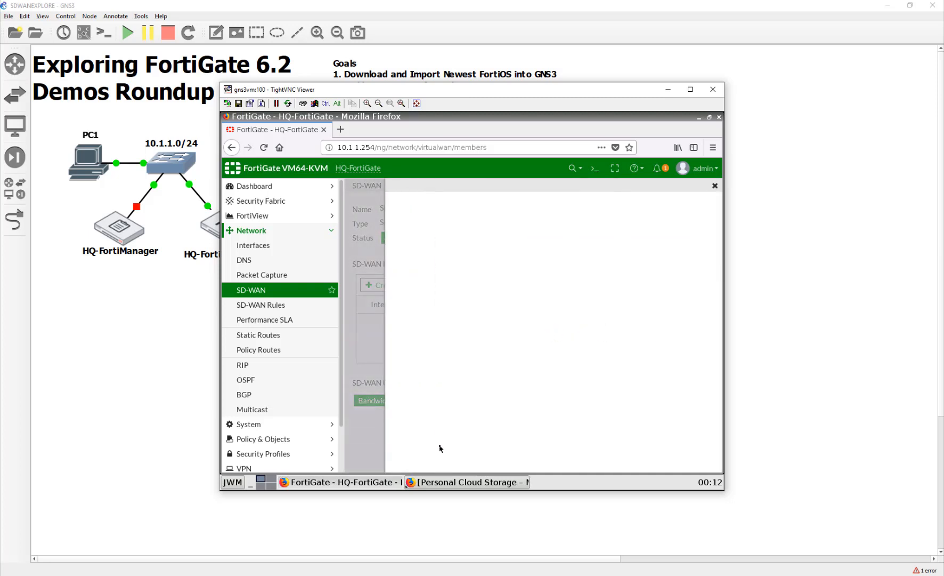
pyautogui.click(491, 209)
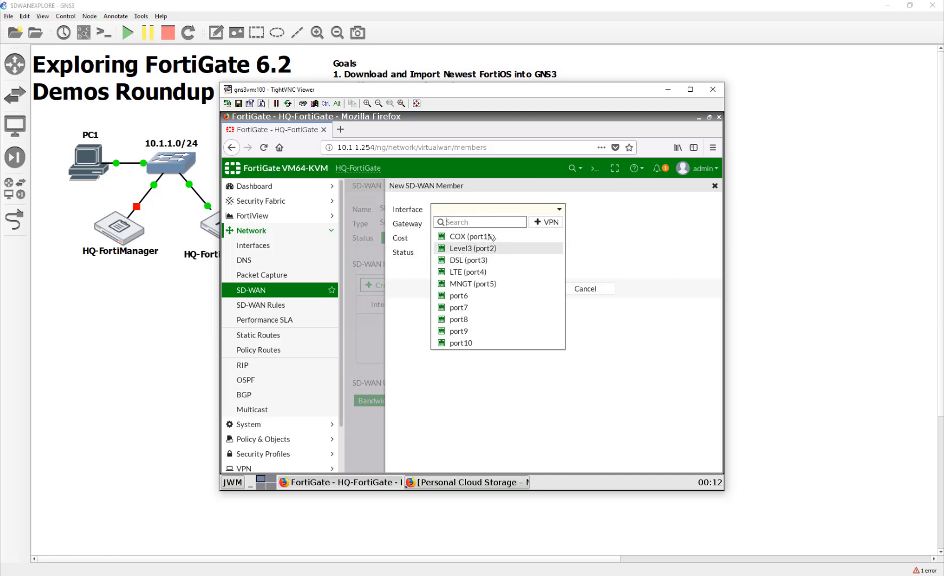
pyautogui.click(491, 249)
pyautogui.click(499, 209)
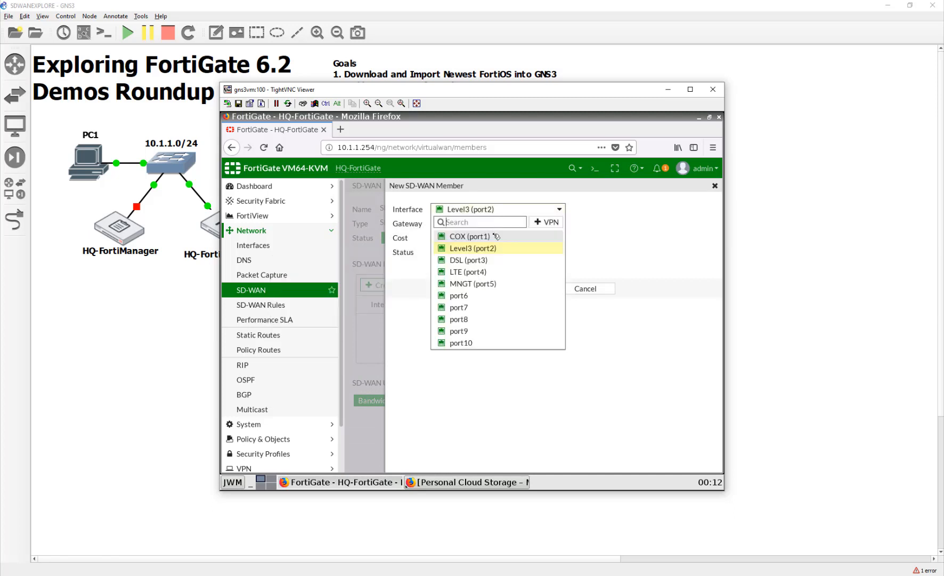
pyautogui.click(495, 236)
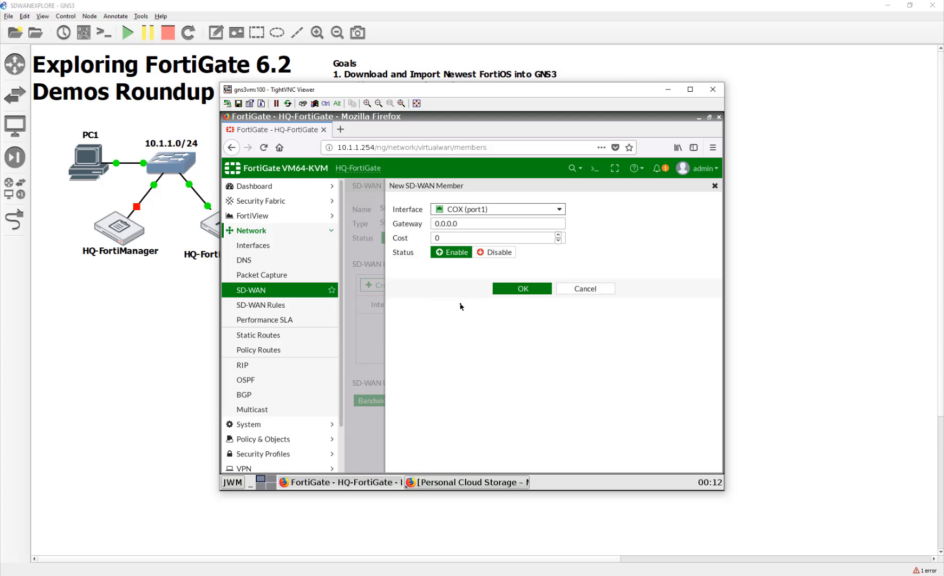
pyautogui.click(549, 224)
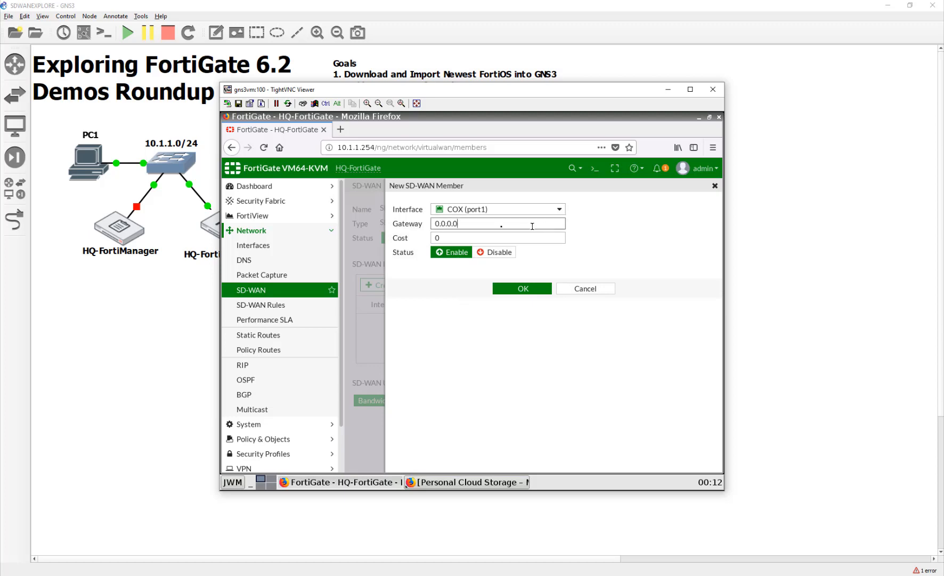
pyautogui.doubleClick(438, 222)
pyautogui.write('10.200.')
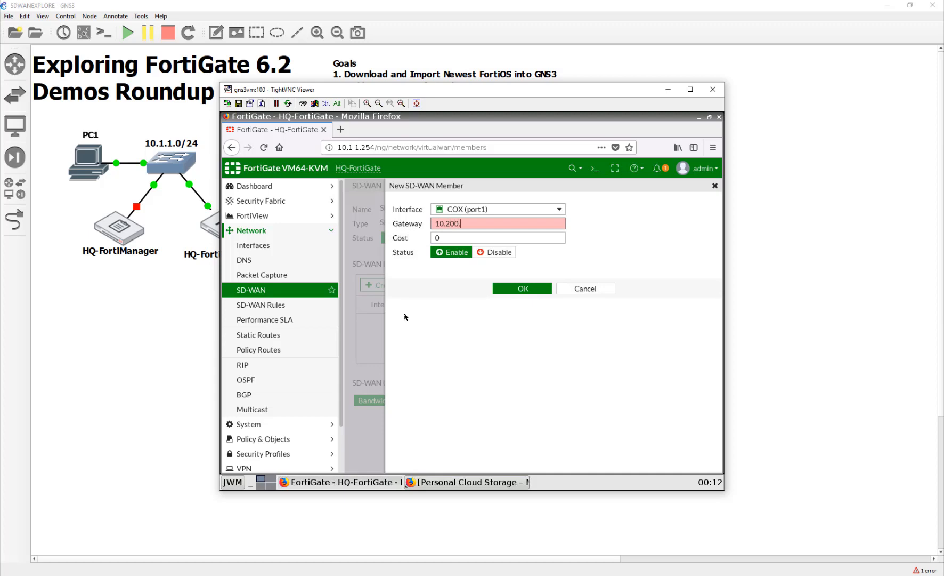
pyautogui.write('1.254')
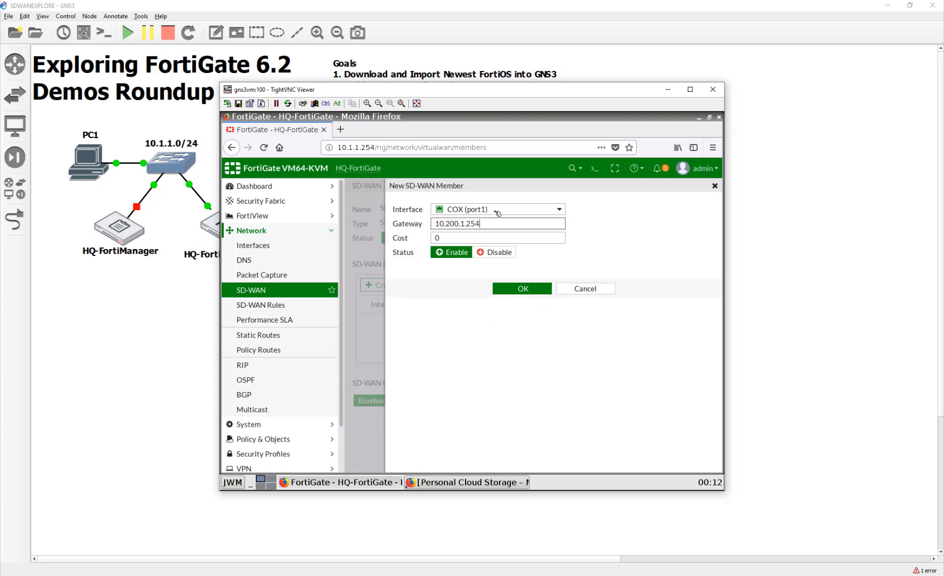
pyautogui.moveTo(483, 213)
pyautogui.click(533, 291)
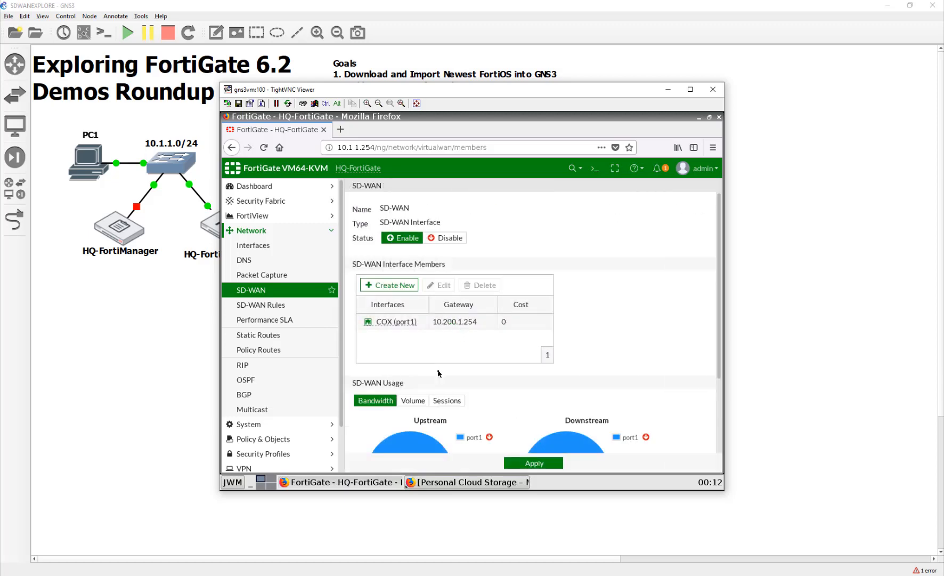
pyautogui.scroll(-3, 438, 373)
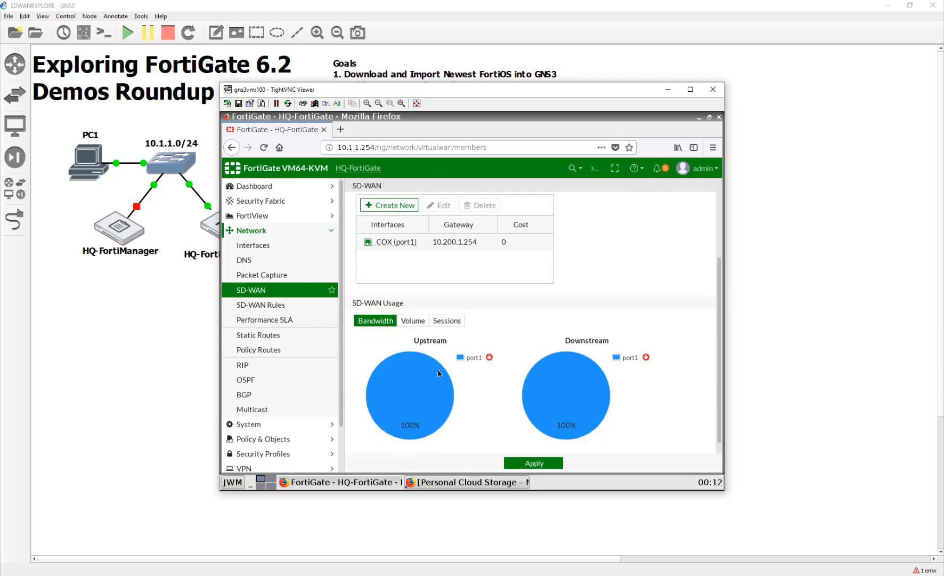
pyautogui.scroll(3, 438, 373)
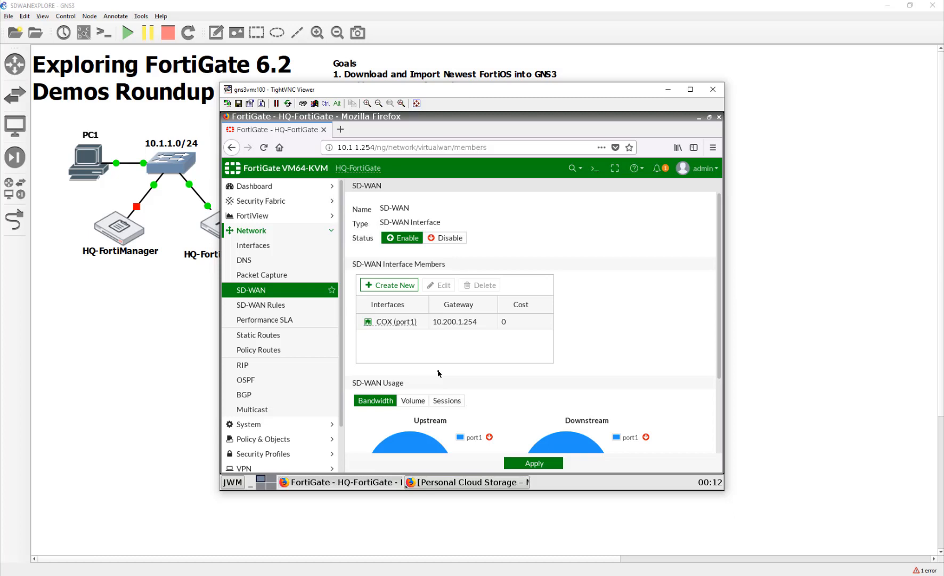
pyautogui.scroll(-3, 439, 373)
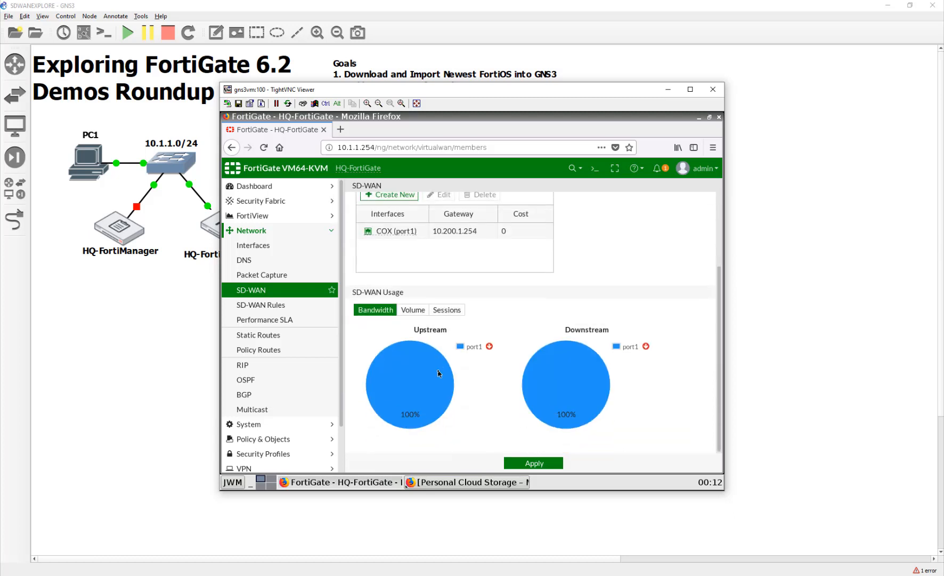
pyautogui.scroll(3, 438, 373)
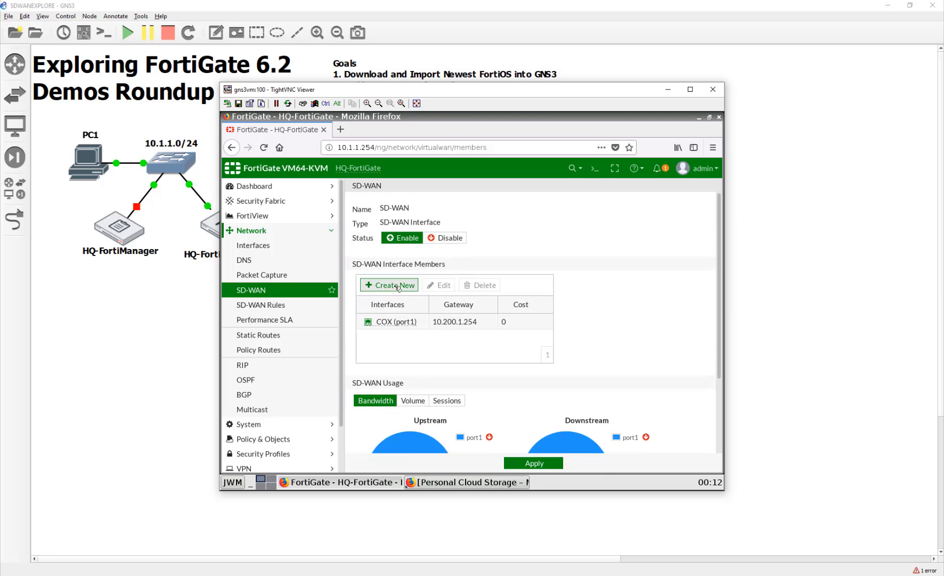
# Step: Add Level3 (port2) as an SD-WAN interface member with gateway 10.200.2.254
pyautogui.click(398, 287)
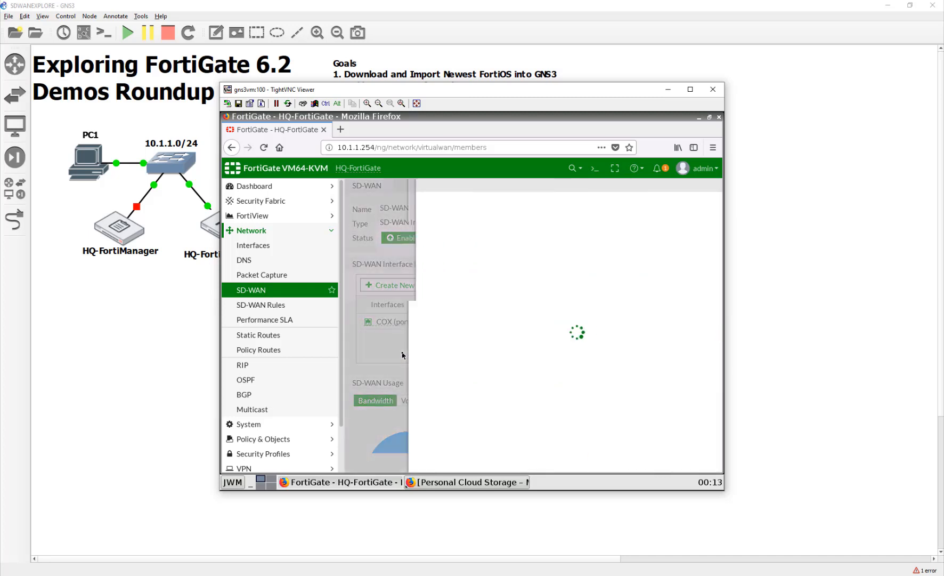
pyautogui.click(485, 210)
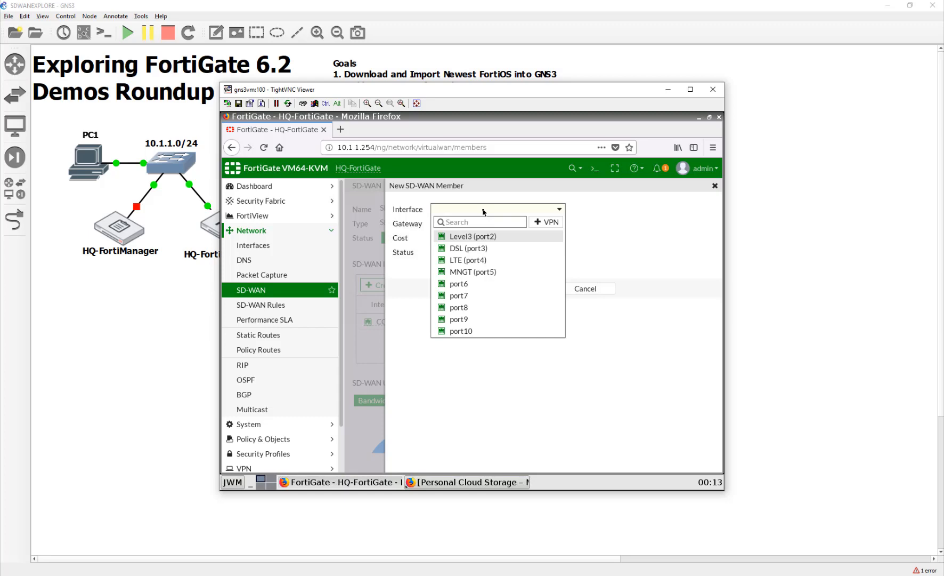
pyautogui.click(481, 236)
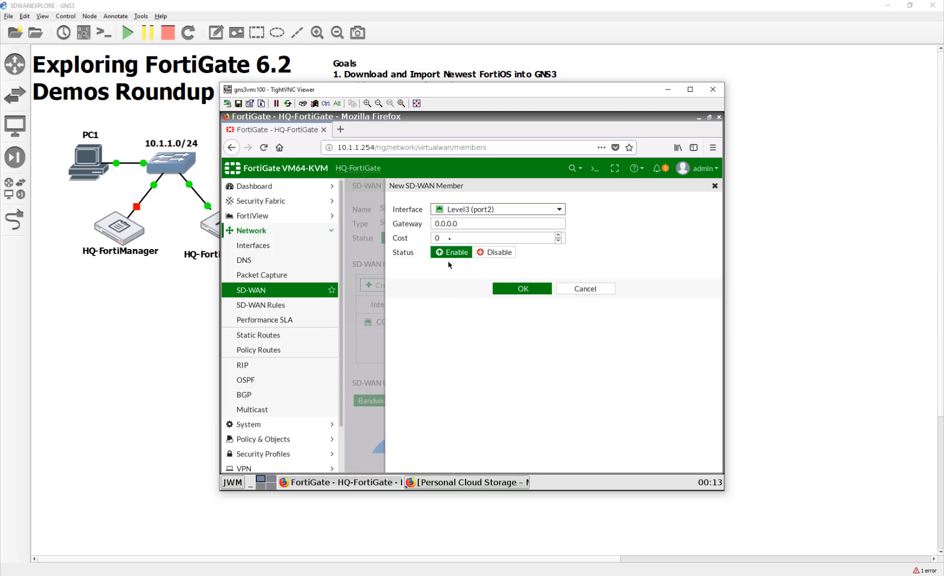
pyautogui.tripleClick(464, 223)
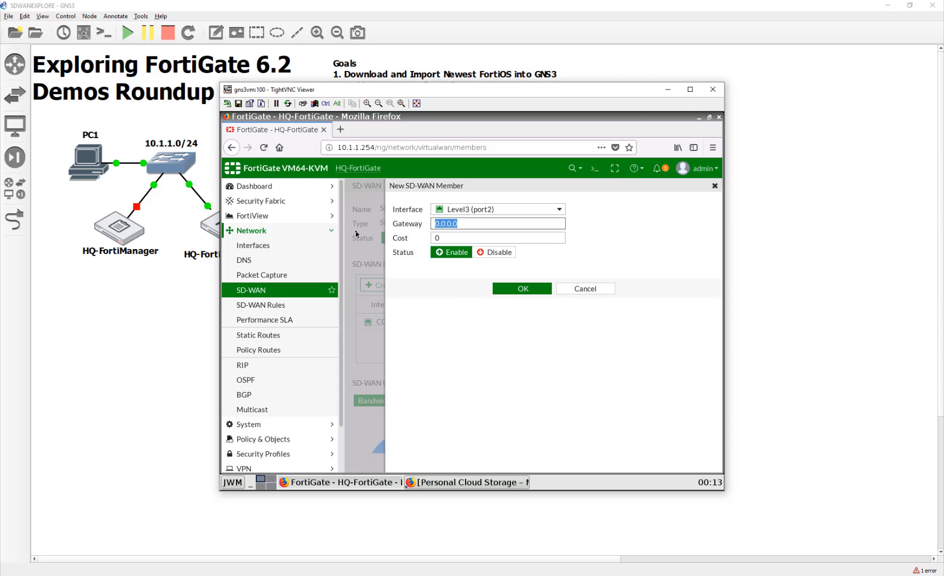
pyautogui.write('10.200.')
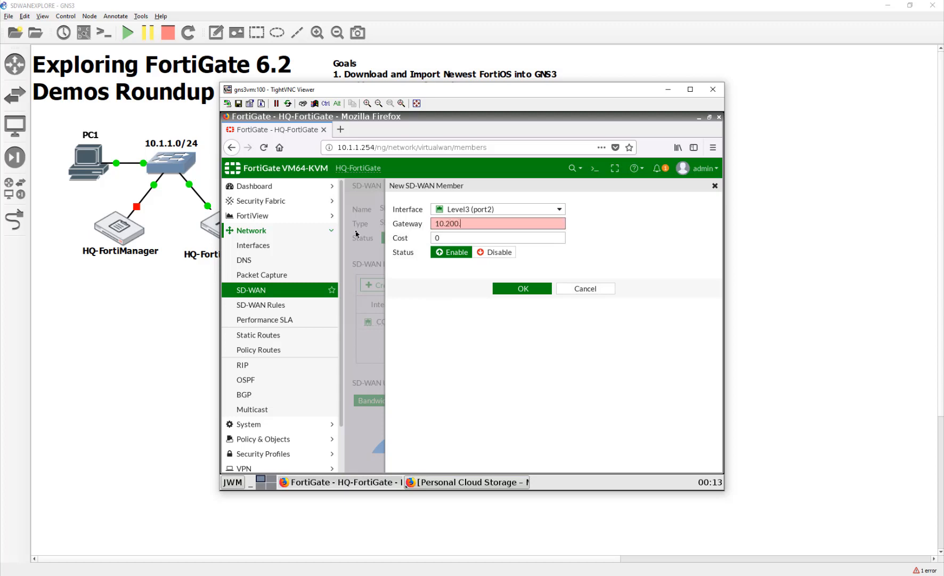
pyautogui.write('2.1')
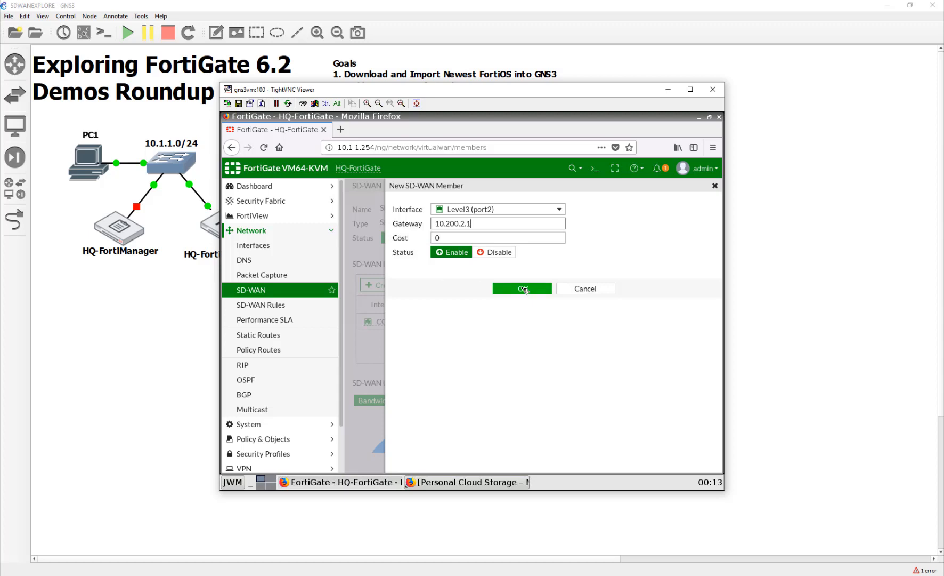
pyautogui.press('BackSpace')
pyautogui.write('254')
pyautogui.click(435, 238)
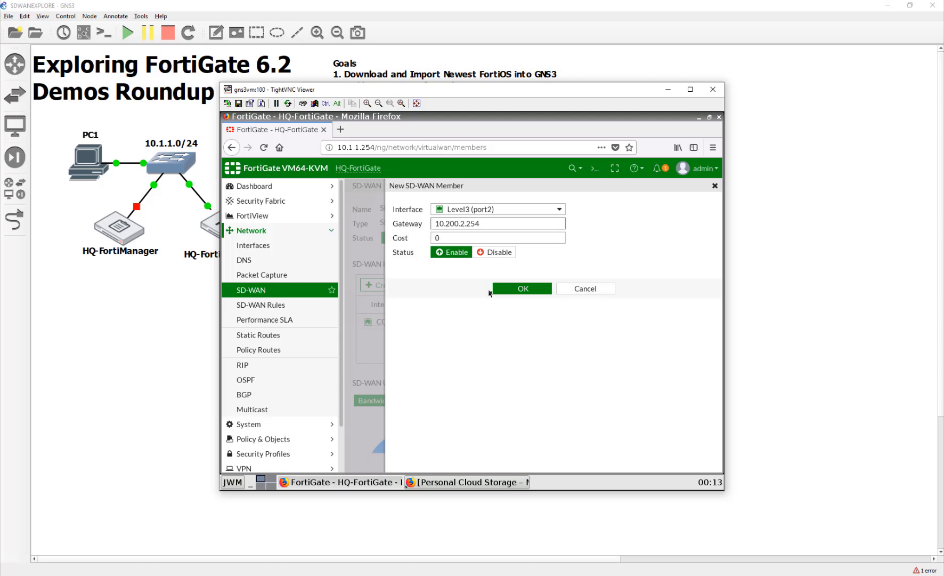
pyautogui.click(542, 293)
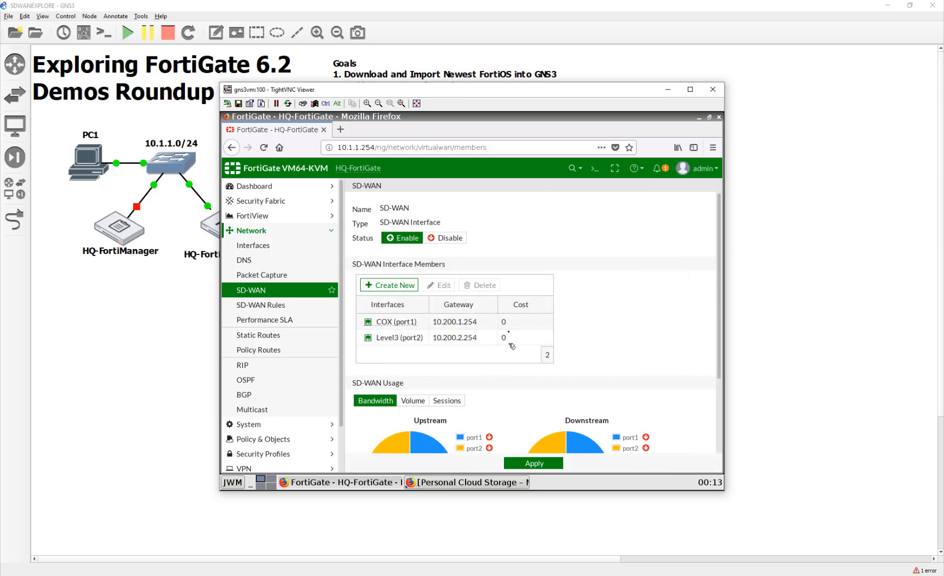
# Step: Add DSL (port3) as an SD-WAN interface member with gateway 10.200.3.254
pyautogui.click(410, 285)
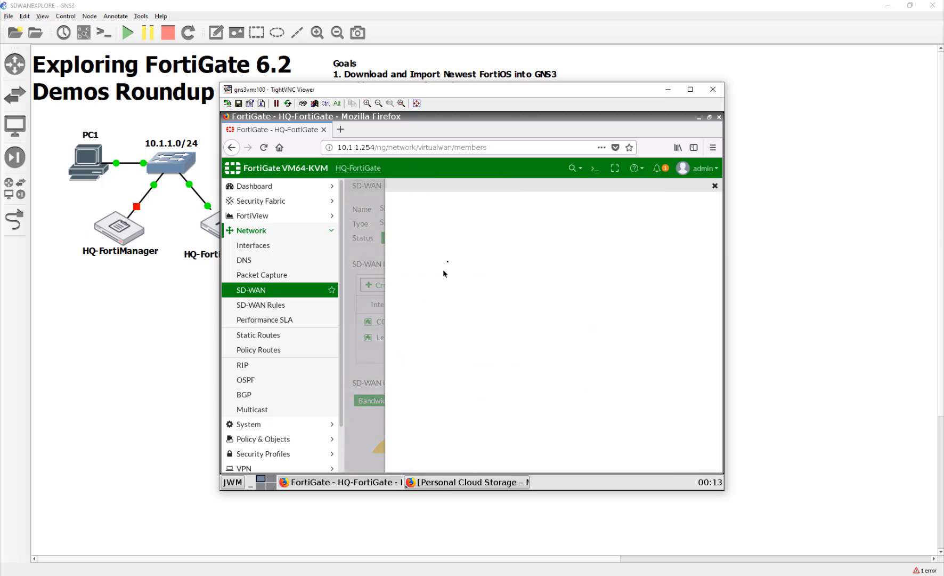
pyautogui.click(466, 209)
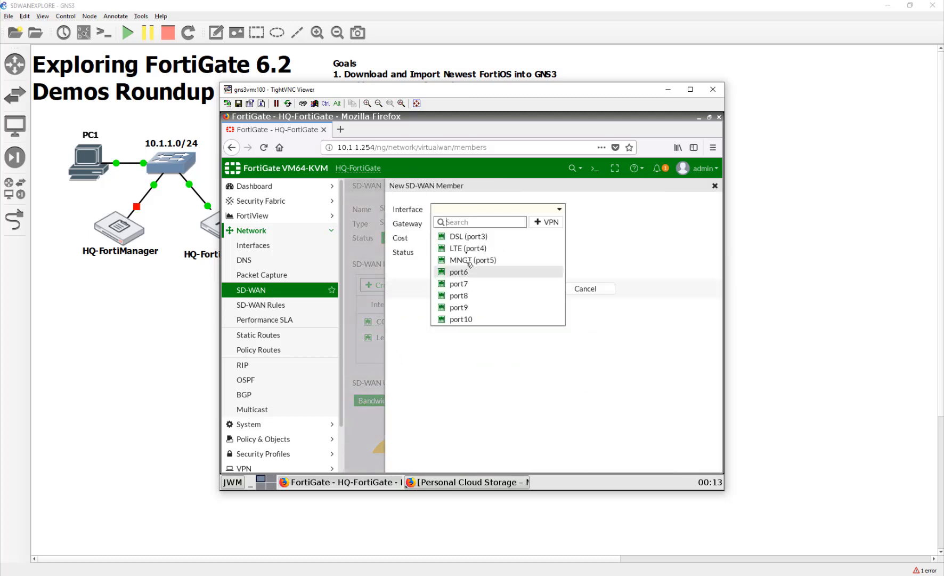
pyautogui.click(461, 236)
pyautogui.moveTo(461, 223); pyautogui.dragTo(409, 224)
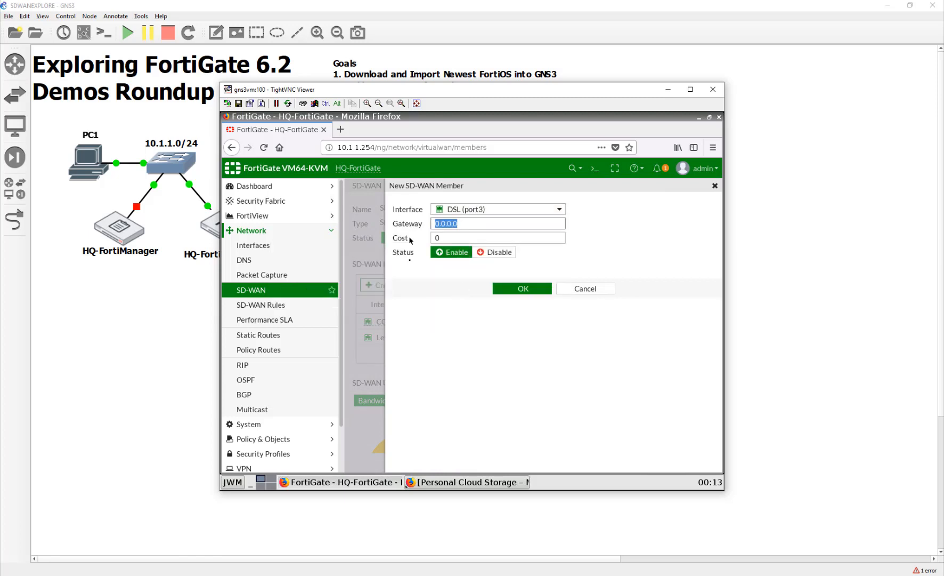
pyautogui.write('10.20')
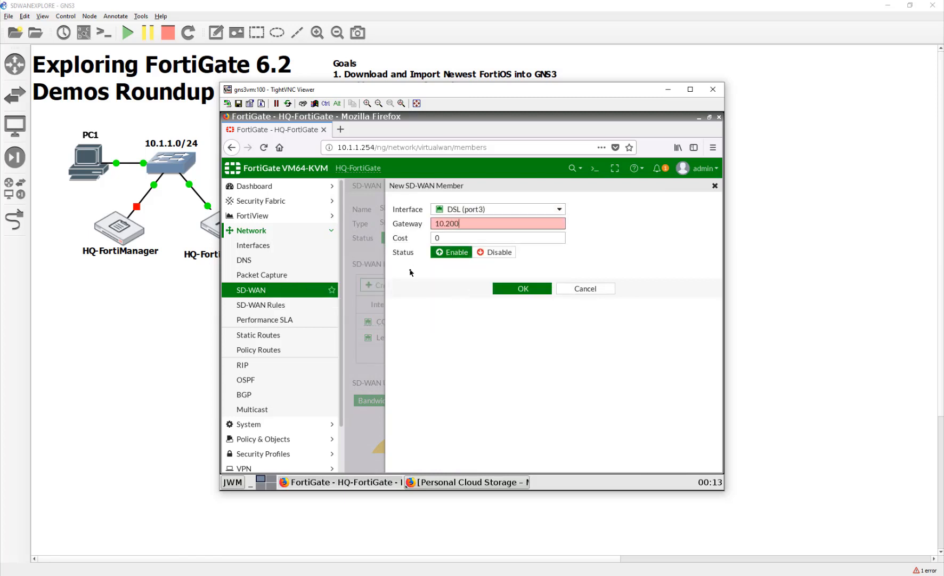
pyautogui.write('0.3.254')
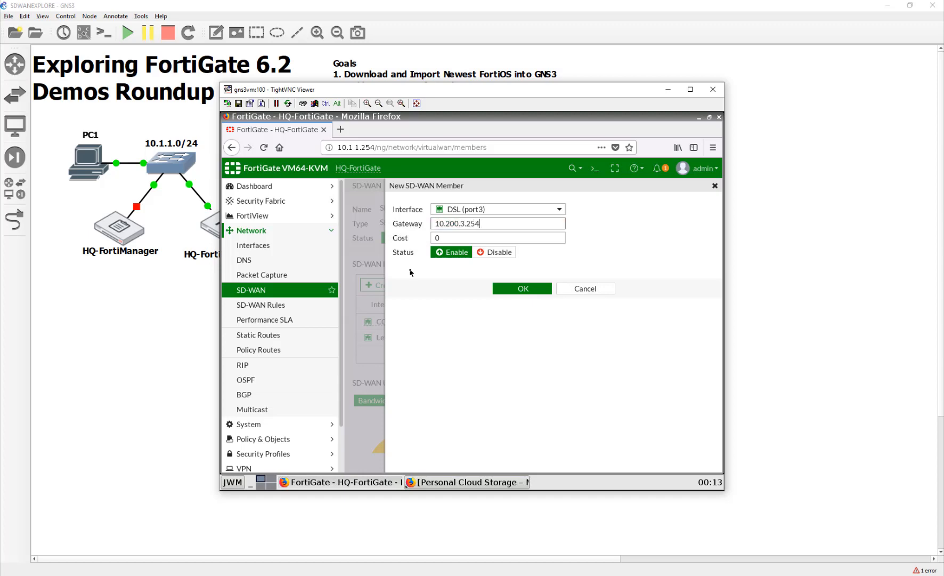
pyautogui.click(508, 291)
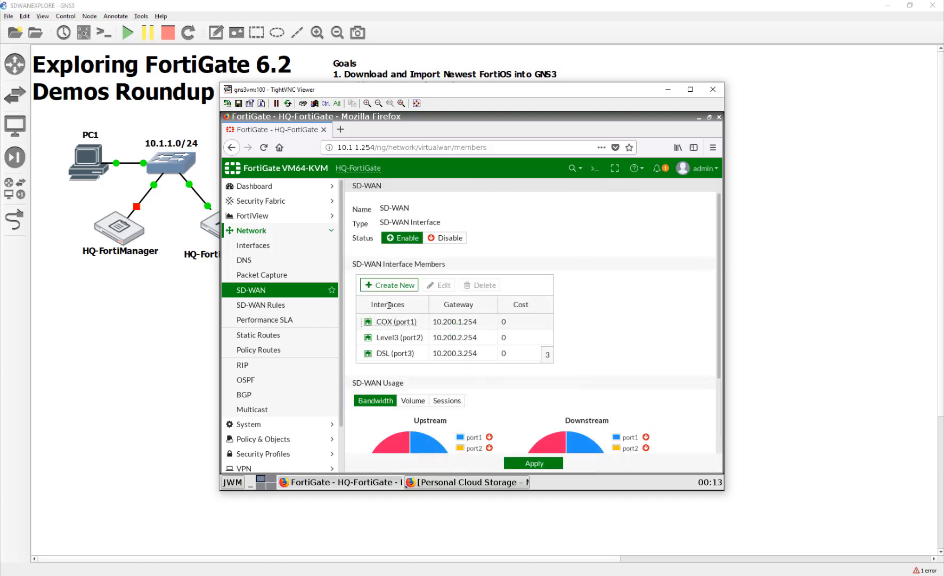
# Step: Add LTE (port4) as an SD-WAN interface member with gateway 10.200.4.254
pyautogui.click(406, 287)
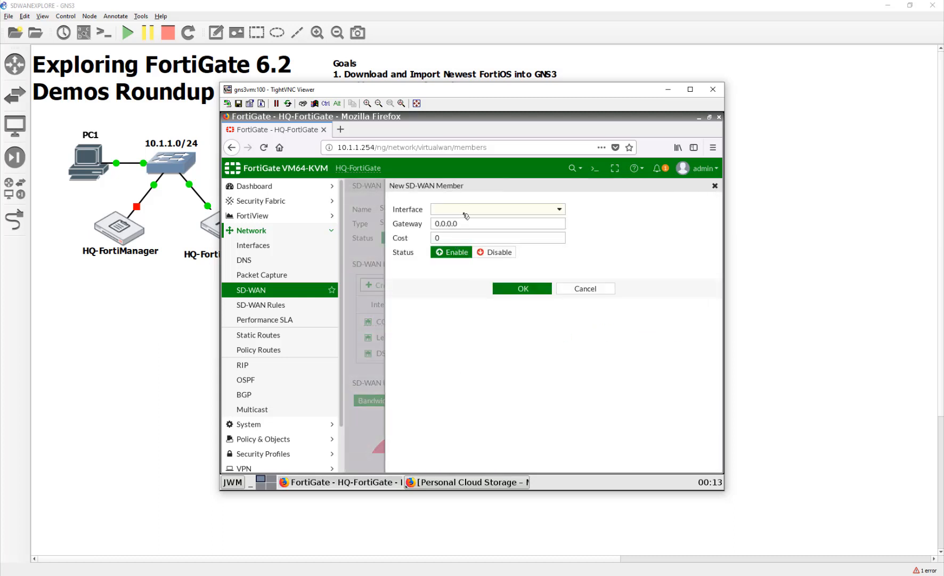
pyautogui.click(466, 209)
pyautogui.click(468, 237)
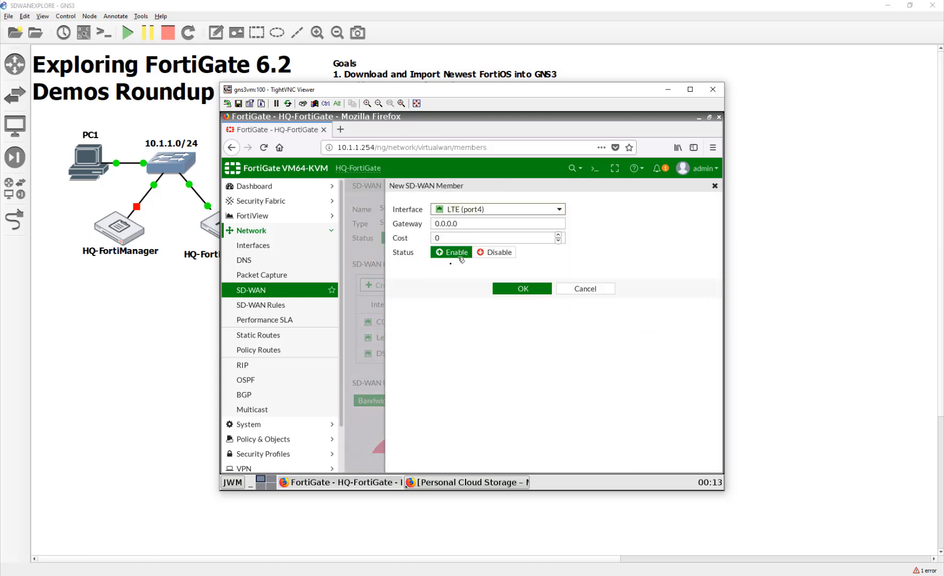
pyautogui.moveTo(472, 224); pyautogui.dragTo(423, 223)
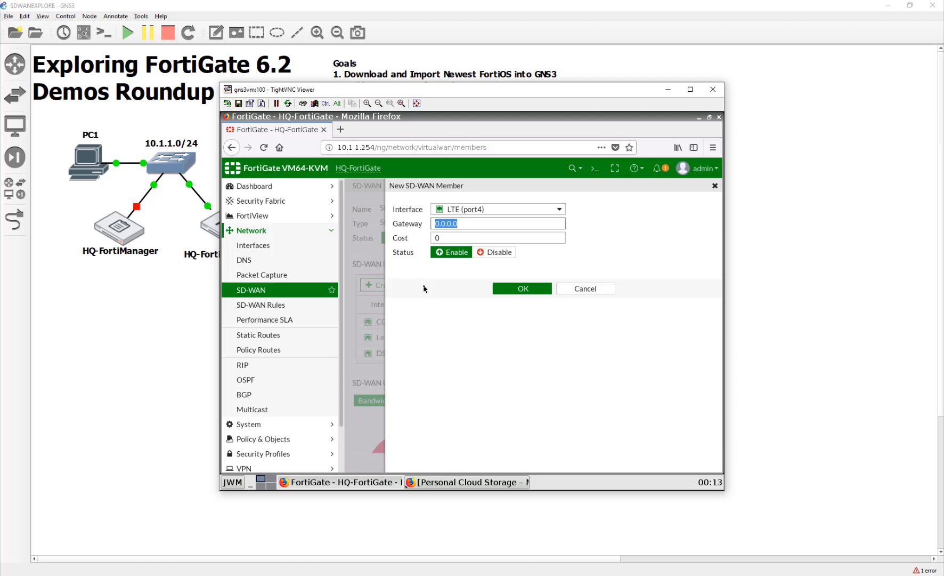
pyautogui.write('10.200.')
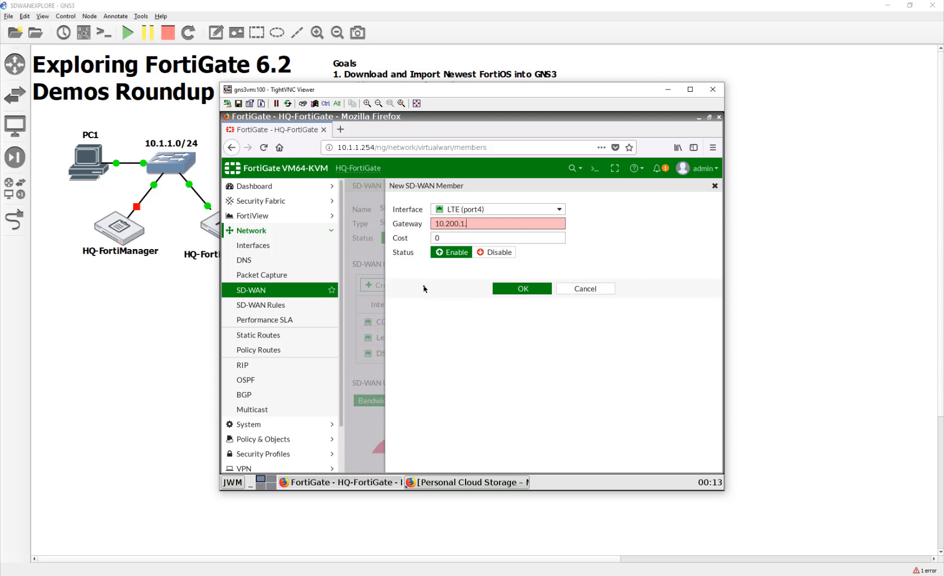
pyautogui.write('4.254')
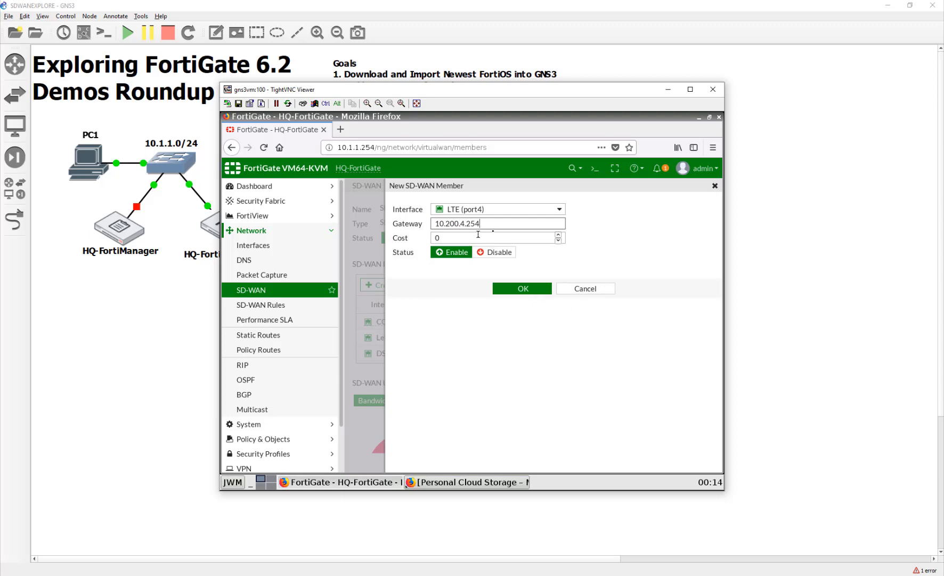
pyautogui.click(509, 291)
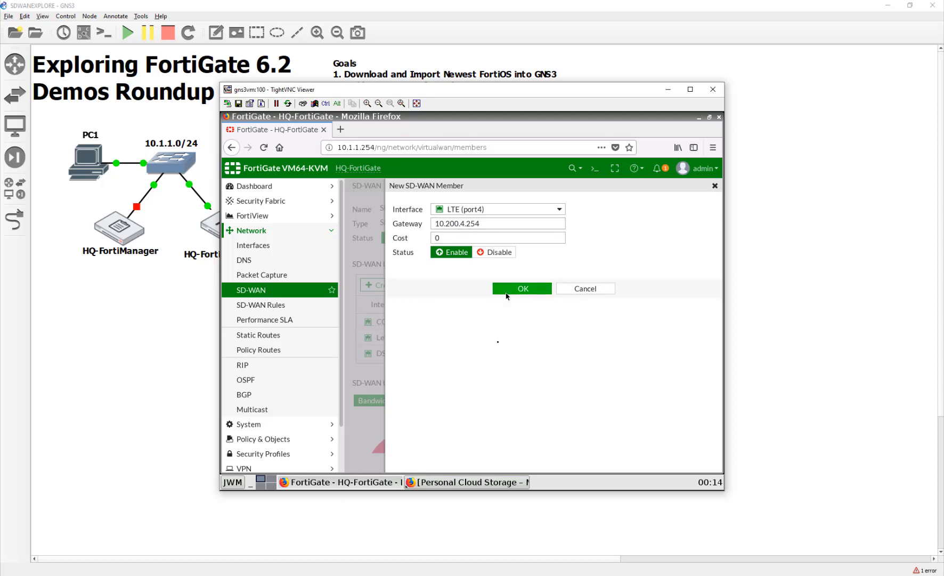
# Step: Apply the SD-WAN configuration with its four interface members
pyautogui.scroll(-3, 545, 397)
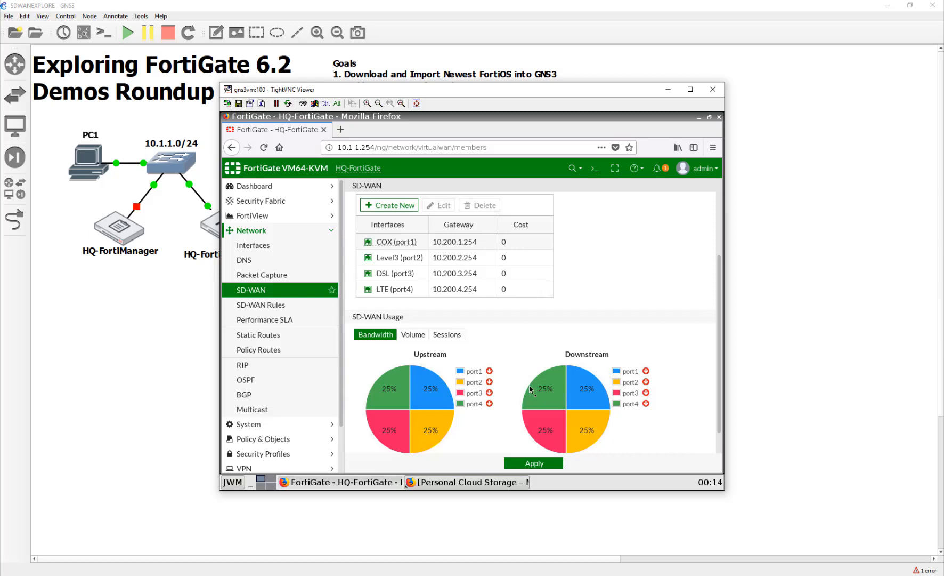
pyautogui.scroll(-1, 505, 374)
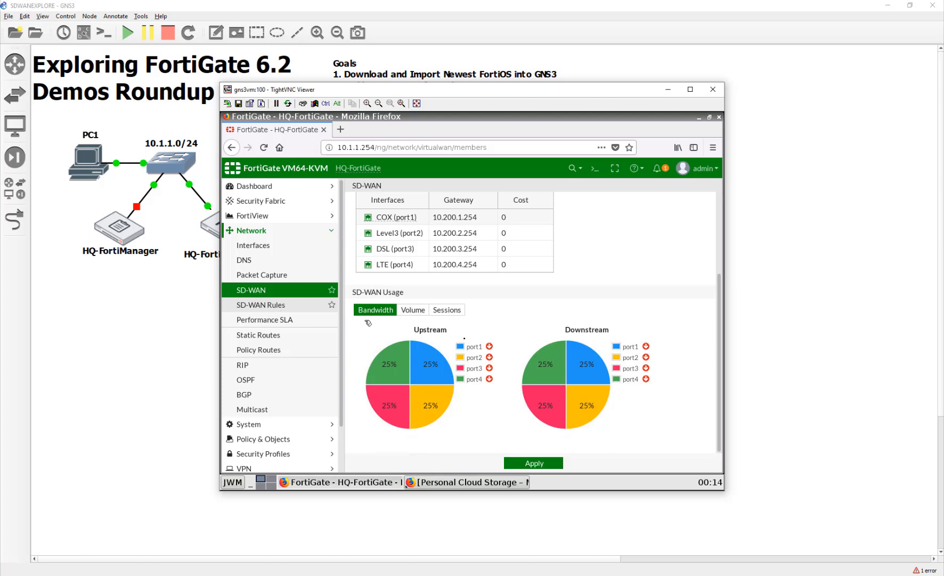
pyautogui.click(536, 463)
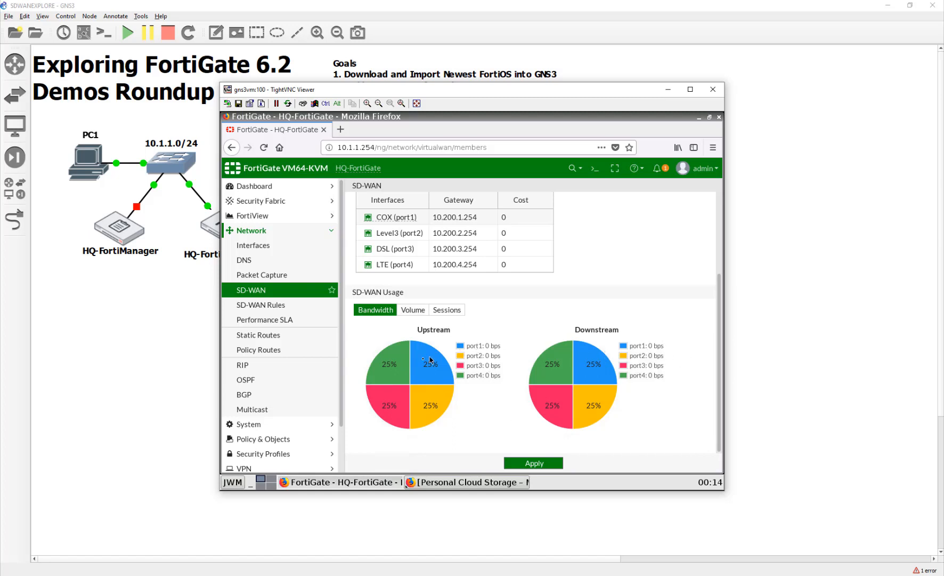
pyautogui.scroll(3, 506, 351)
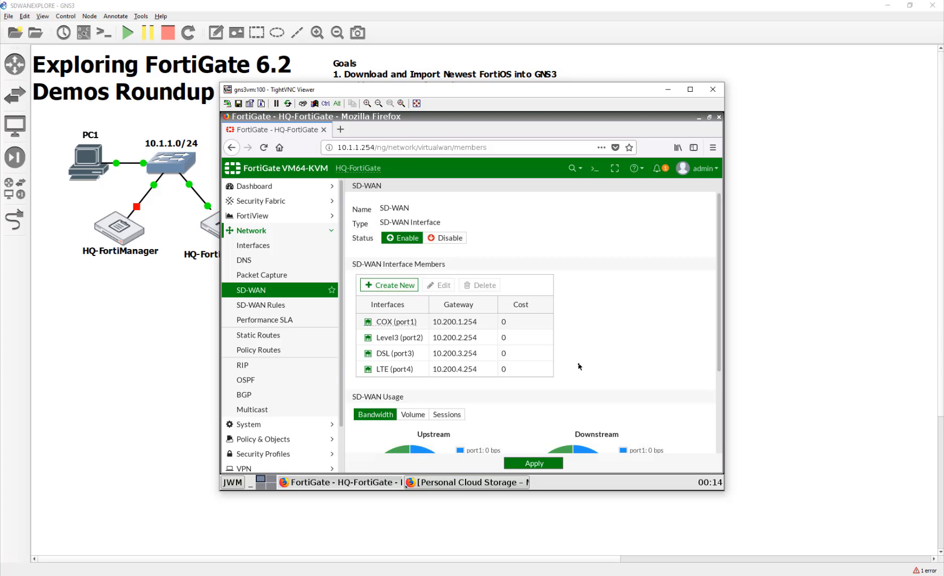
# Step: Load YouTube in a new browser tab to generate traffic and check the per-port SD-WAN bandwidth usage
pyautogui.click(339, 129)
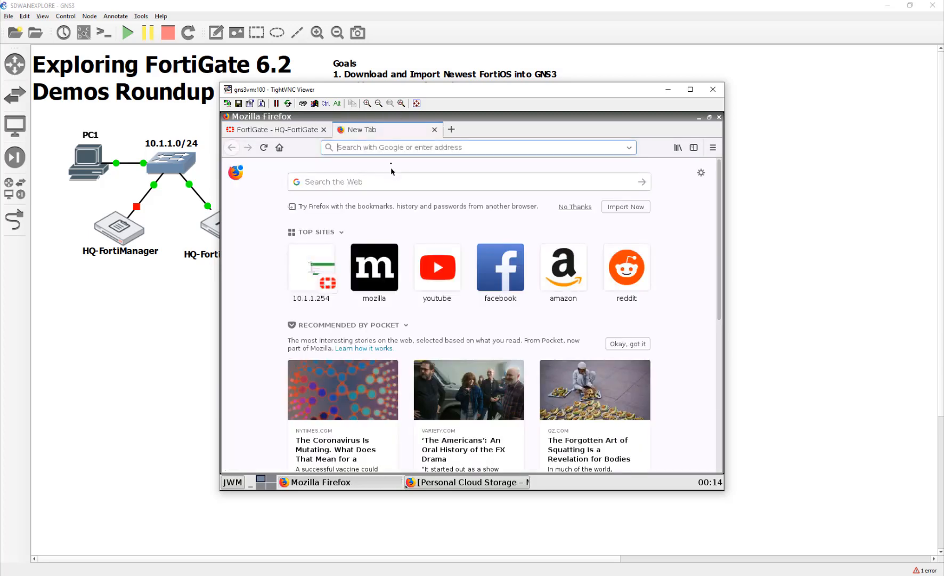
pyautogui.click(438, 267)
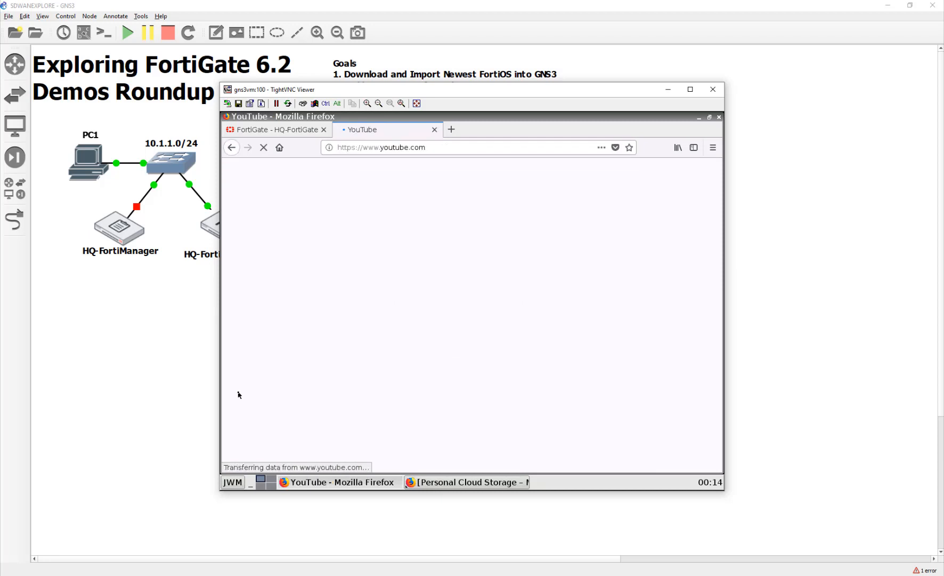
pyautogui.click(276, 129)
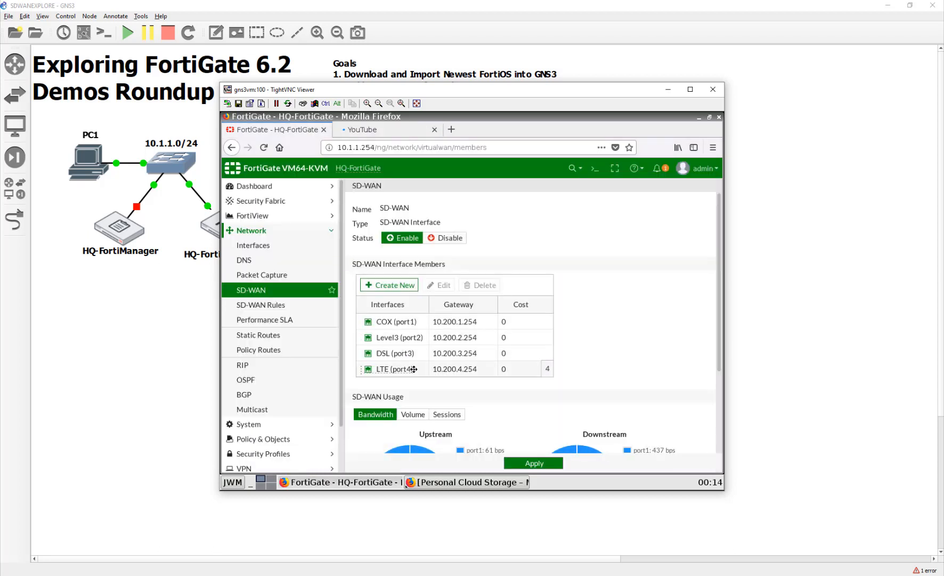
pyautogui.scroll(-2, 655, 341)
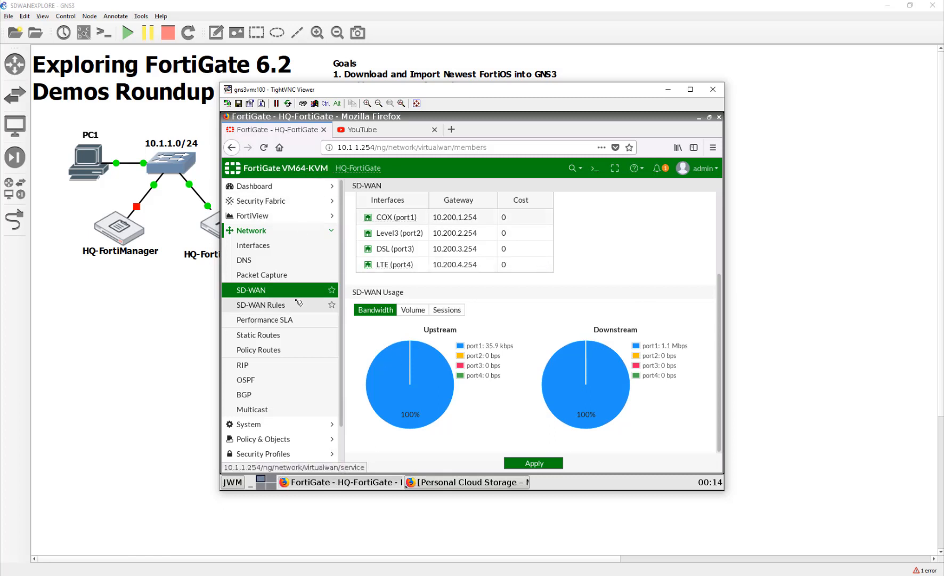
pyautogui.scroll(-2, 299, 302)
pyautogui.scroll(2, 299, 303)
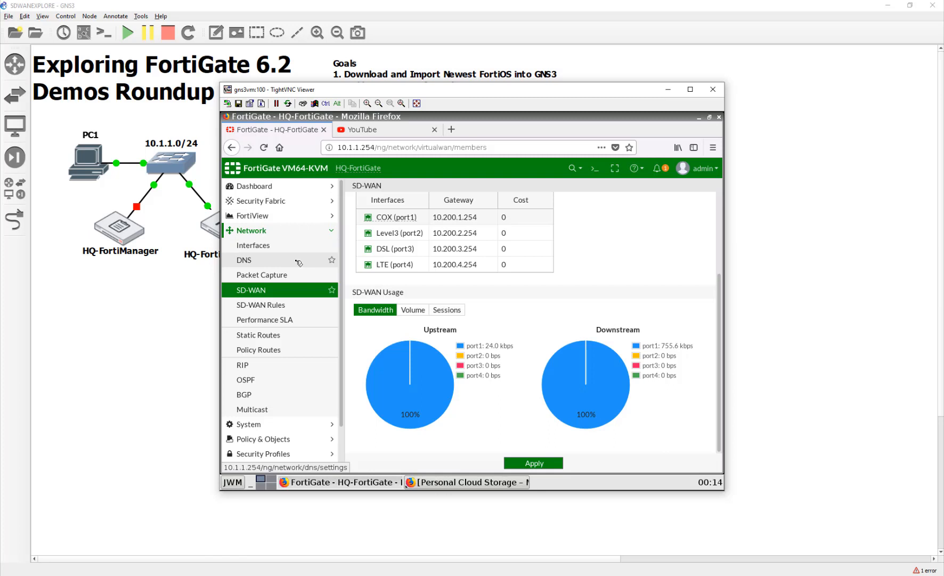
# Step: Copy the Internet_Access IPv4 policy and paste the duplicate below it
pyautogui.click(284, 439)
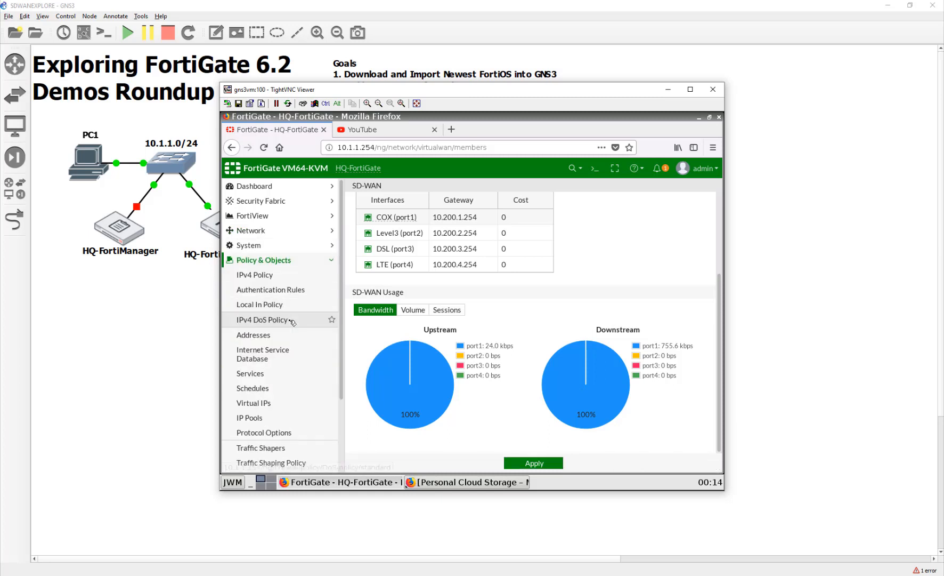
pyautogui.click(290, 279)
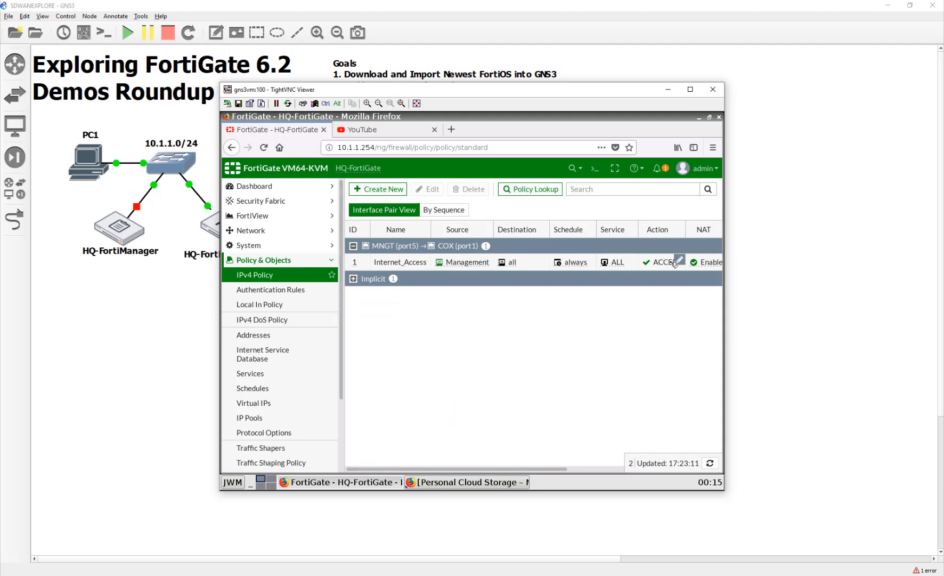
pyautogui.rightClick(368, 264)
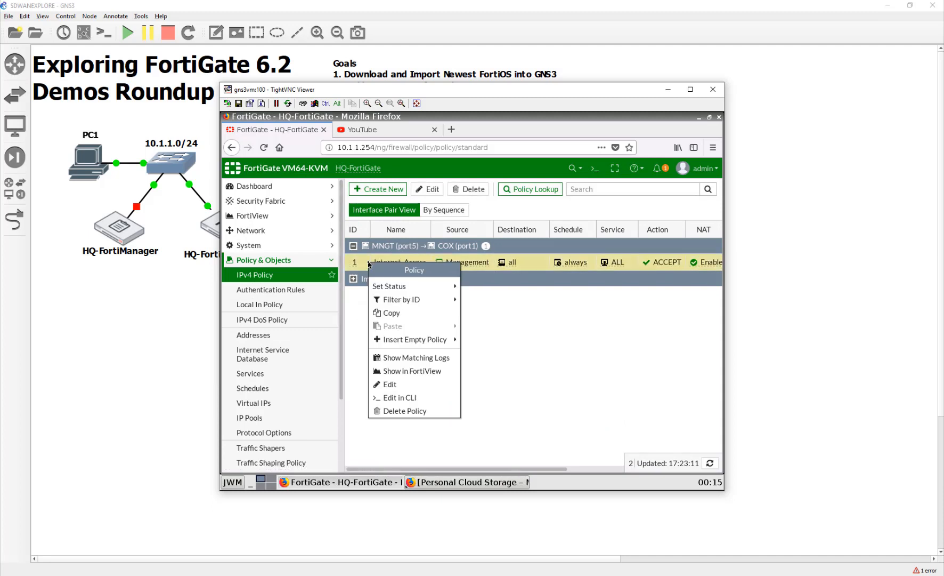
pyautogui.click(407, 313)
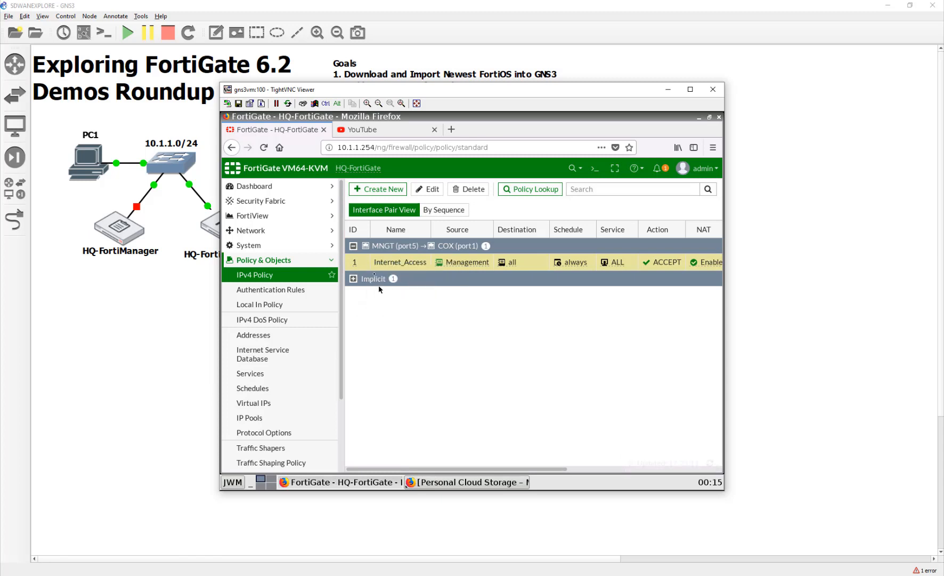
pyautogui.rightClick(375, 265)
pyautogui.moveTo(410, 328)
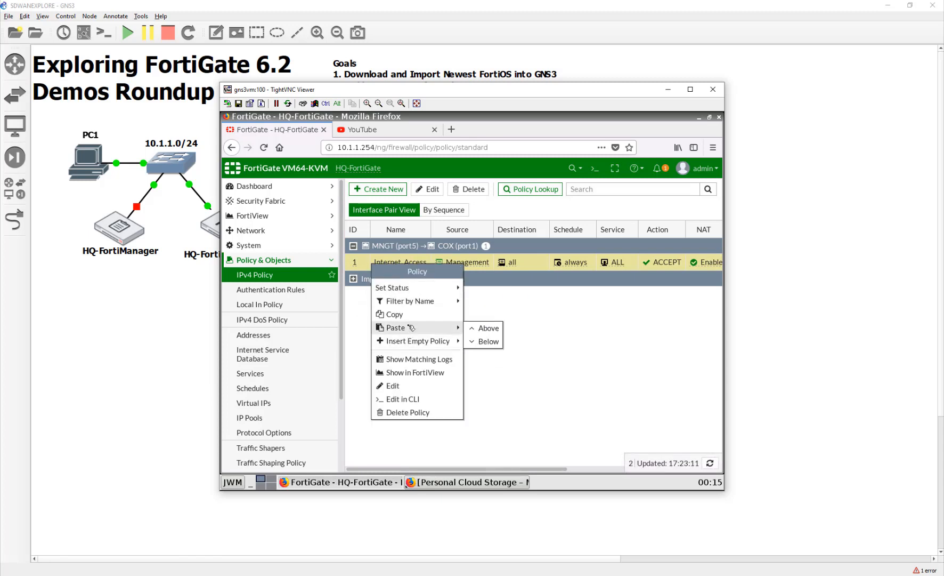
pyautogui.click(481, 341)
# Step: Name the copied policy InternetSDWAN and set its outgoing interface to SD-WAN
pyautogui.doubleClick(384, 279)
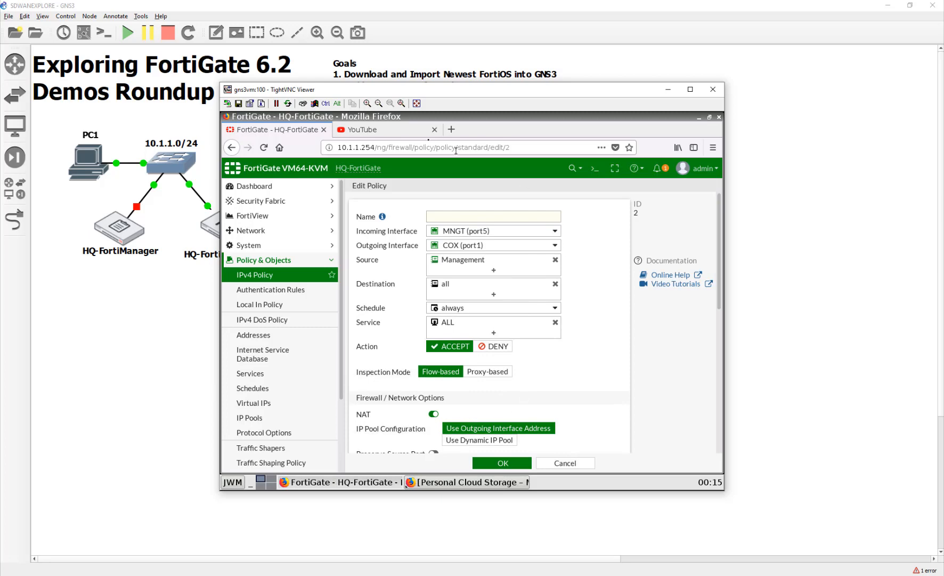
pyautogui.click(401, 133)
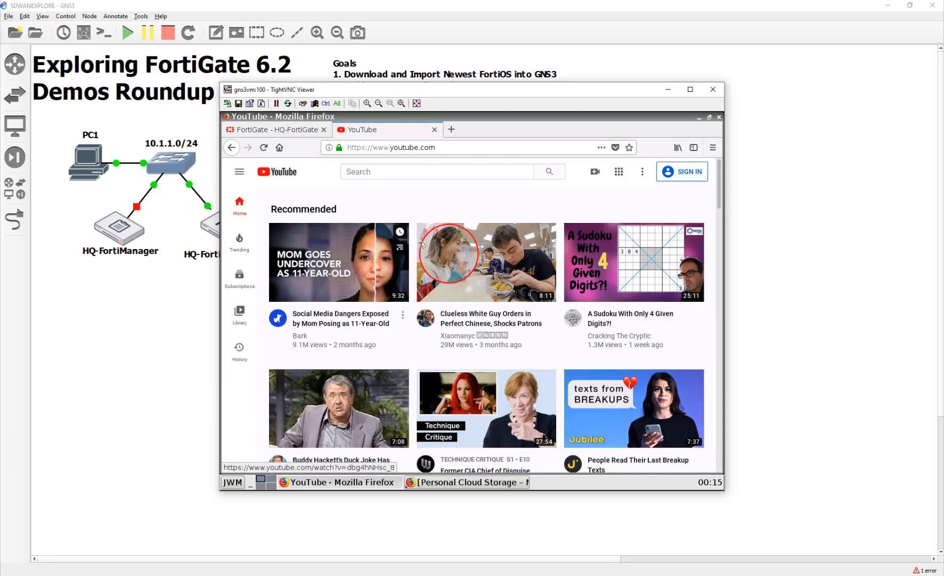
pyautogui.click(286, 129)
pyautogui.click(453, 215)
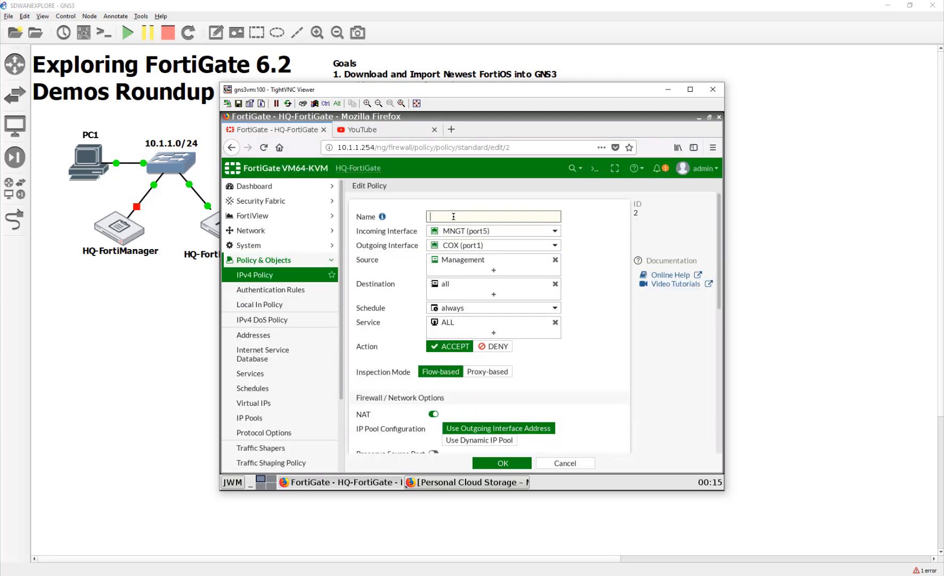
pyautogui.write('InternetSDWAN')
pyautogui.moveTo(453, 233)
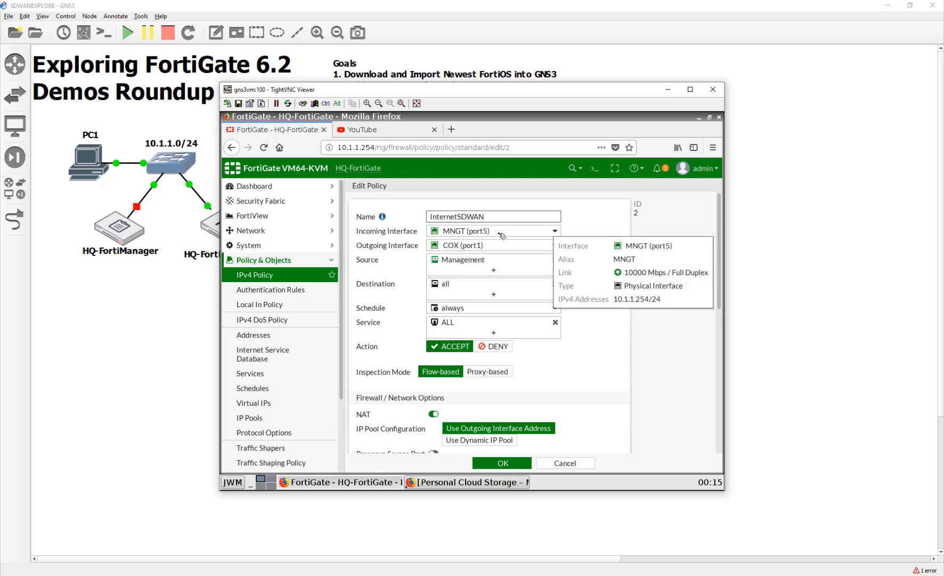
pyautogui.click(479, 246)
pyautogui.click(479, 246)
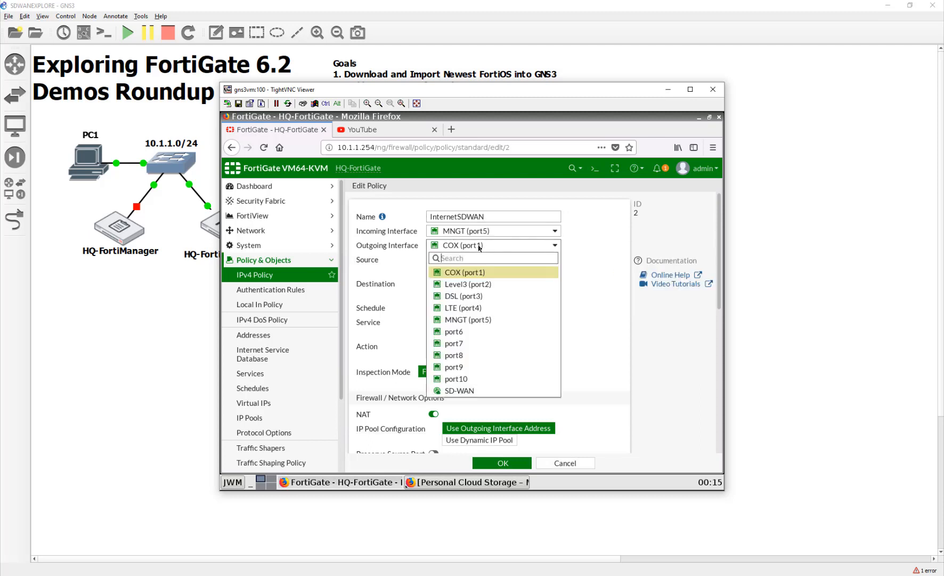
pyautogui.click(476, 391)
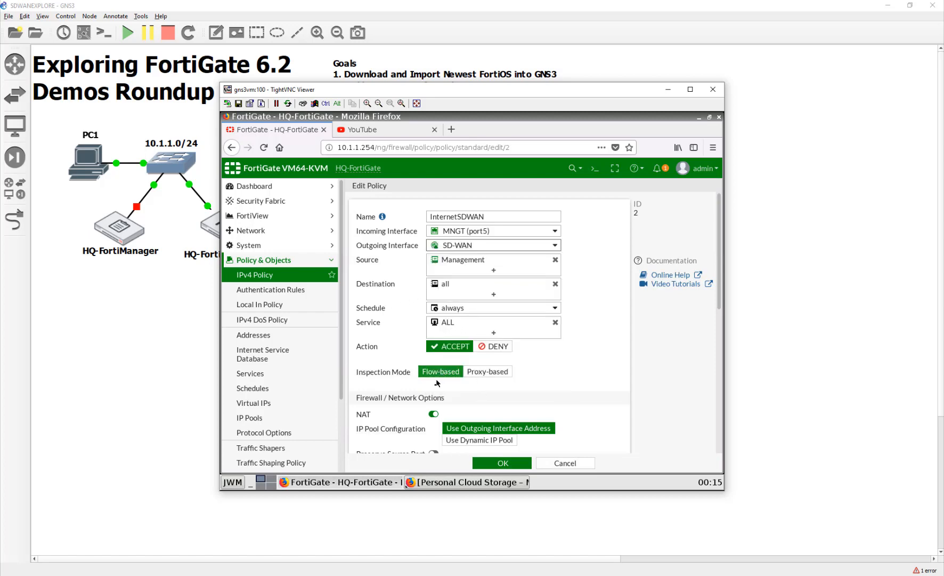
# Step: Enable the InternetSDWAN policy and save it
pyautogui.scroll(-5, 480, 419)
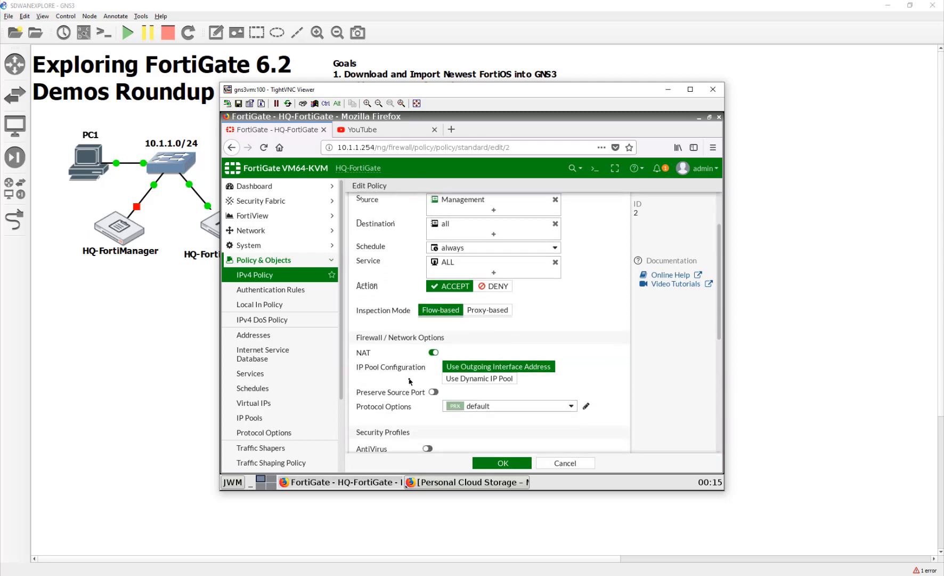
pyautogui.scroll(-2, 410, 384)
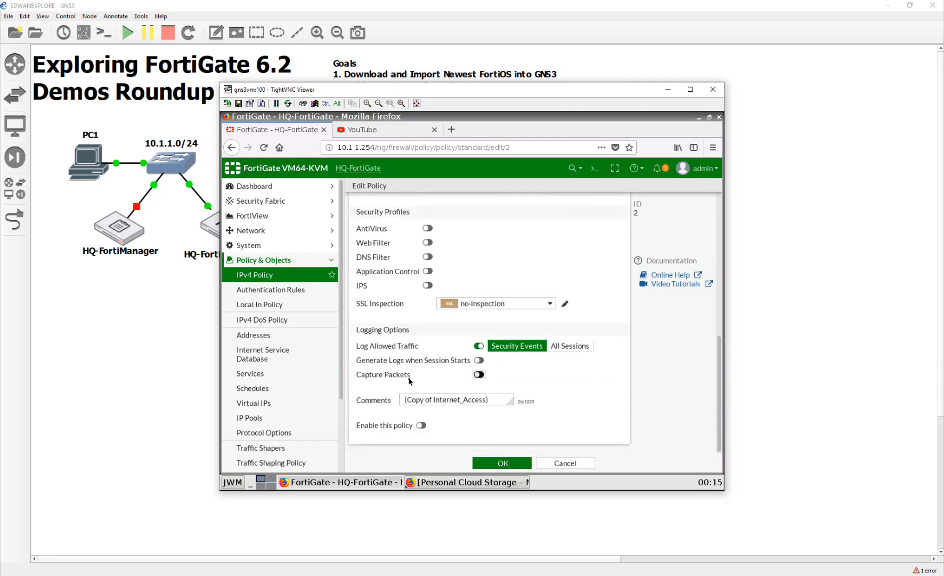
pyautogui.click(420, 430)
pyautogui.click(488, 464)
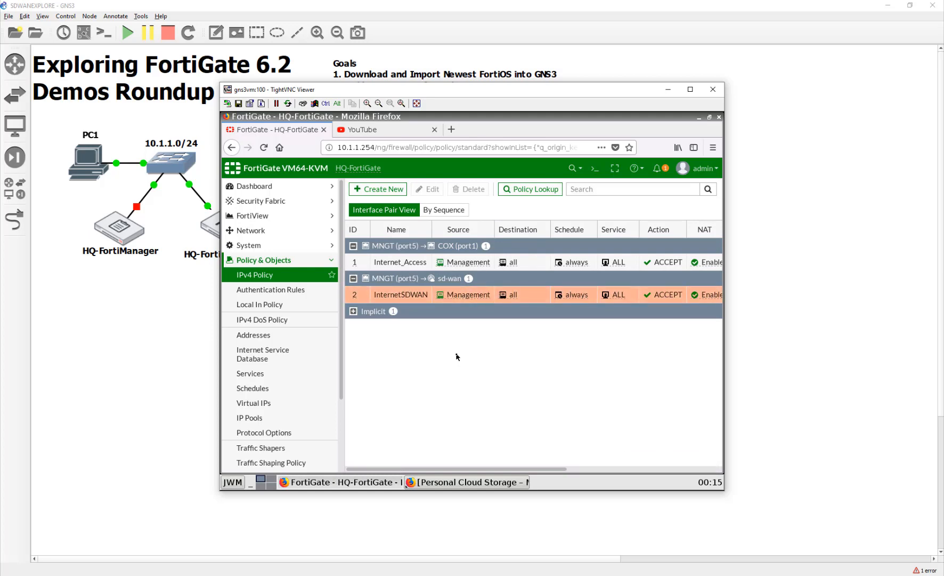
# Step: Compare the byte counts of the Internet_Access and InternetSDWAN policies in the policy list
pyautogui.doubleClick(422, 353)
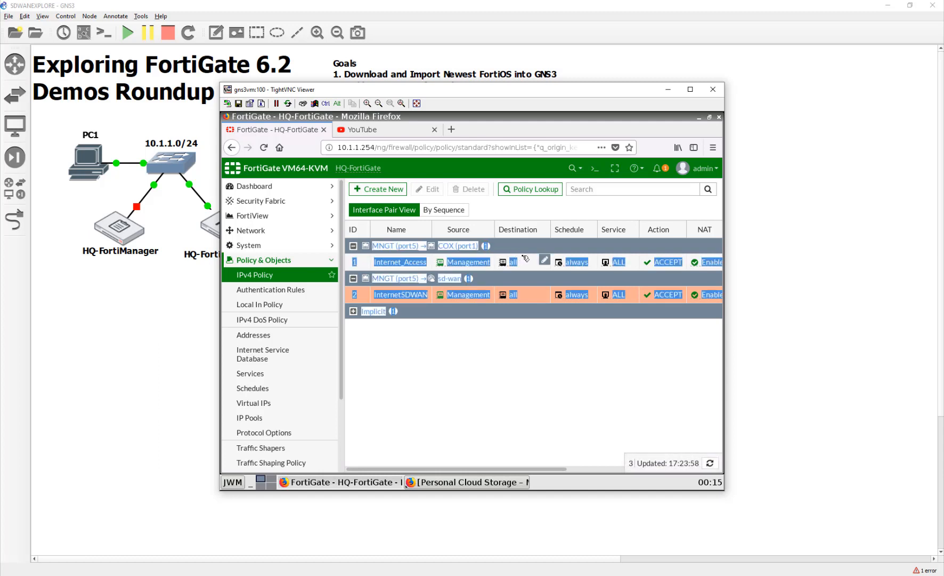
pyautogui.click(541, 259)
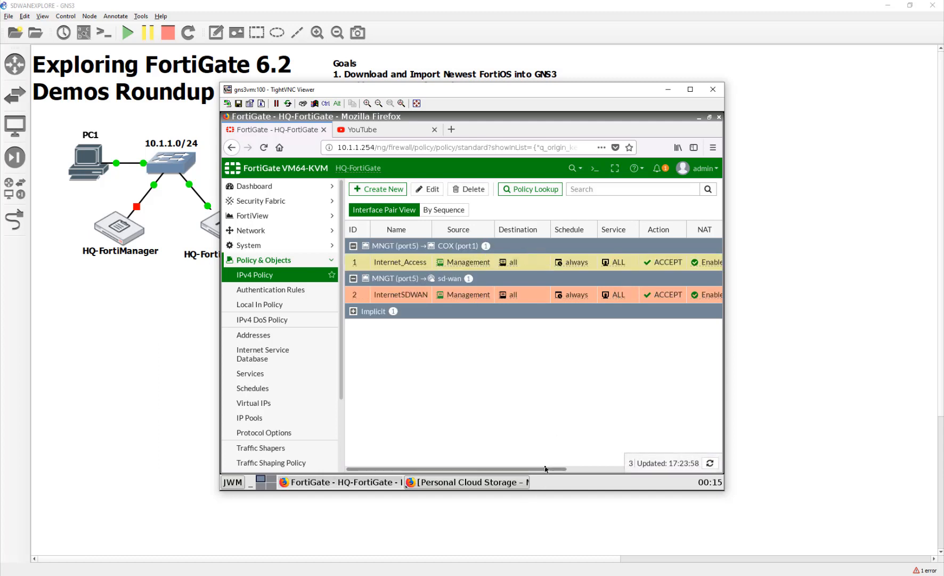
pyautogui.moveTo(546, 471); pyautogui.dragTo(744, 479)
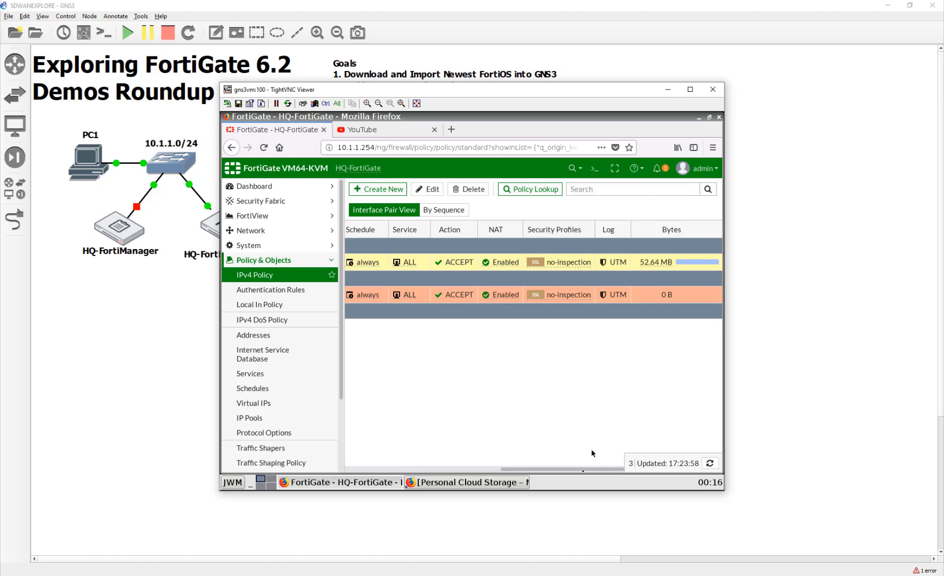
pyautogui.moveTo(586, 469); pyautogui.dragTo(382, 471)
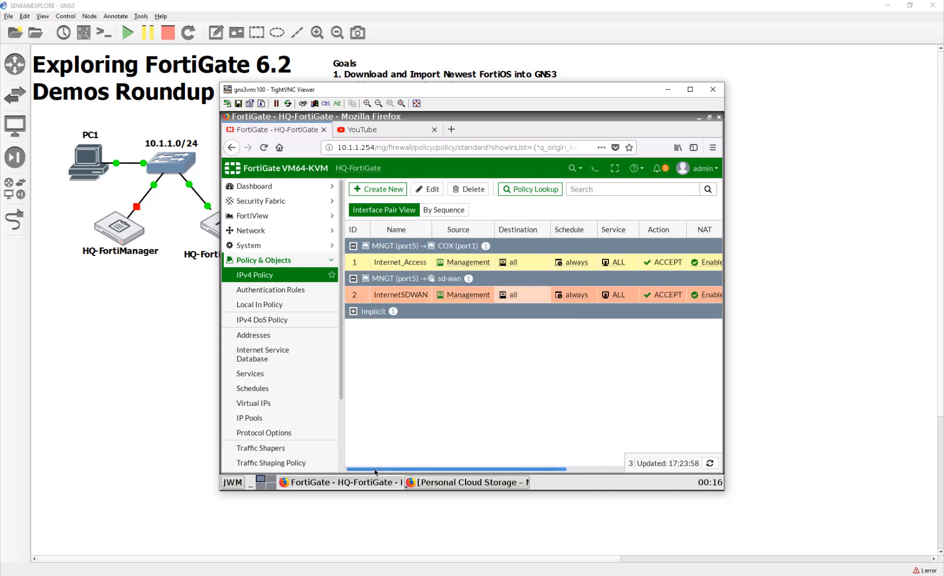
pyautogui.doubleClick(554, 377)
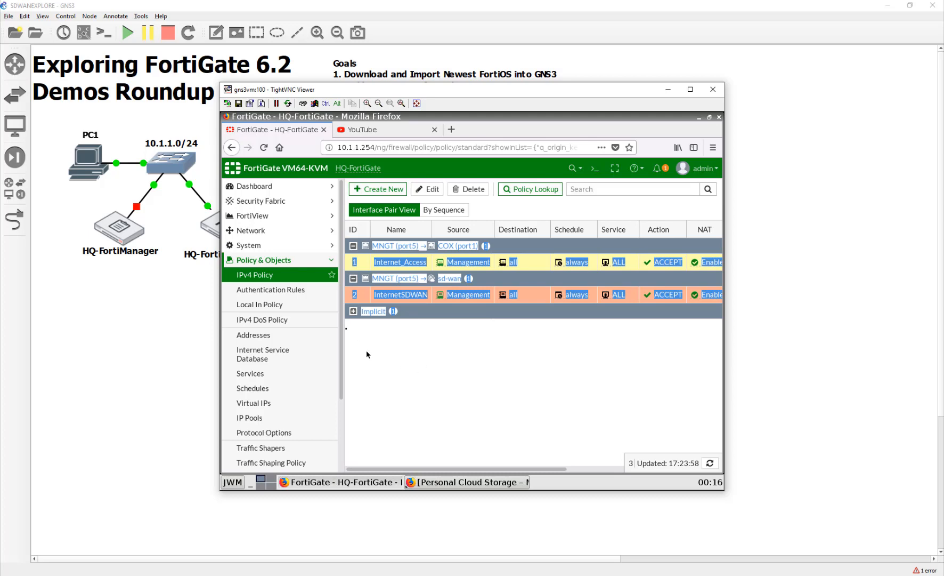
# Step: Open the static routes list and inspect the settings and interface choices of the existing default route
pyautogui.click(313, 236)
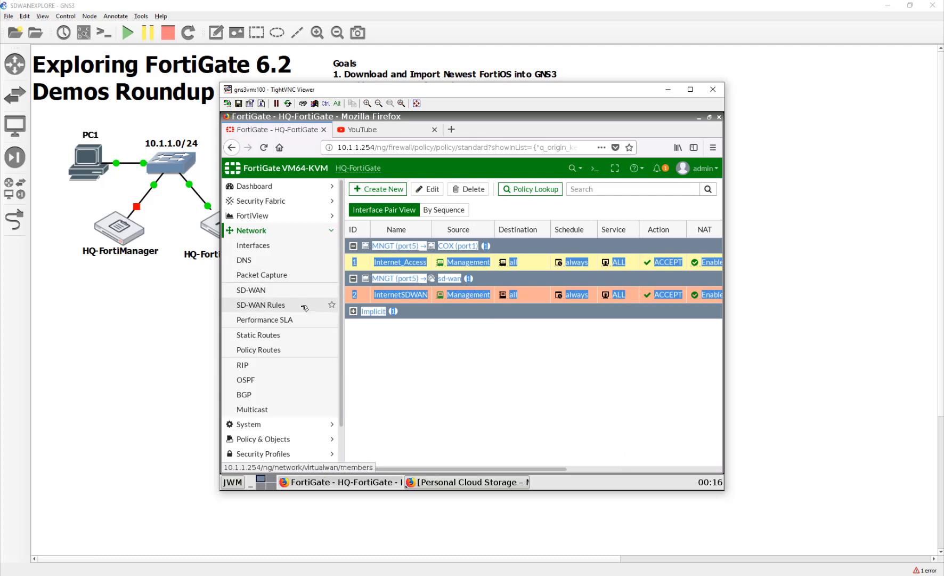
pyautogui.click(300, 338)
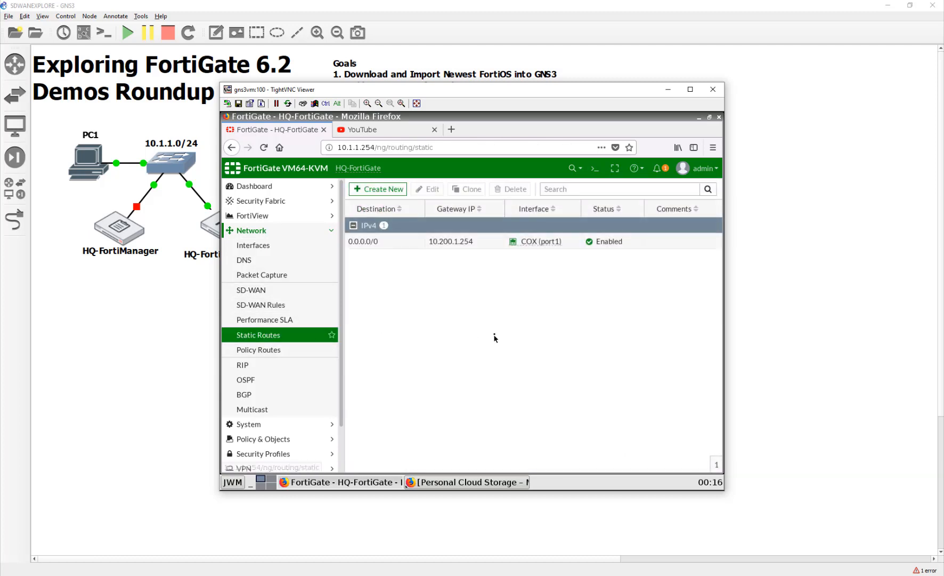
pyautogui.doubleClick(456, 246)
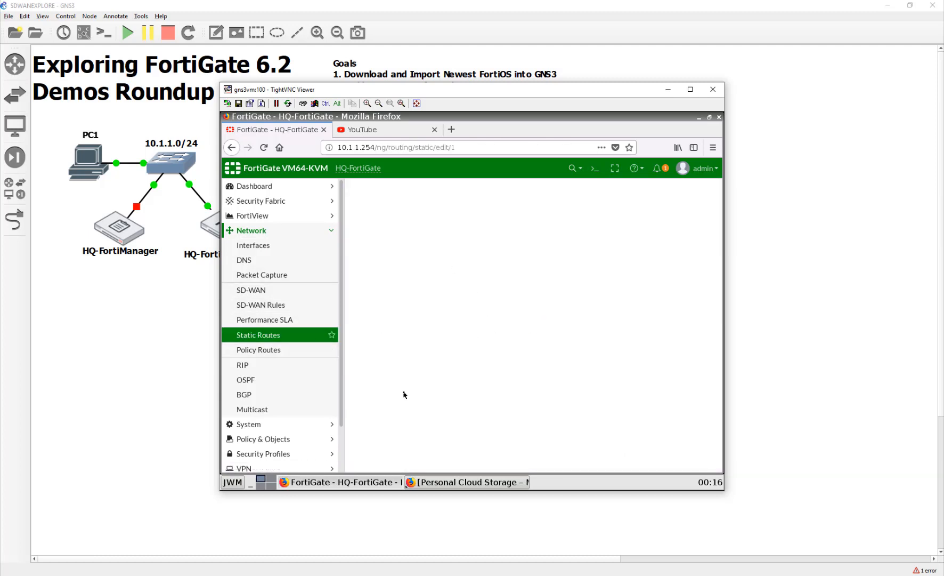
pyautogui.click(552, 252)
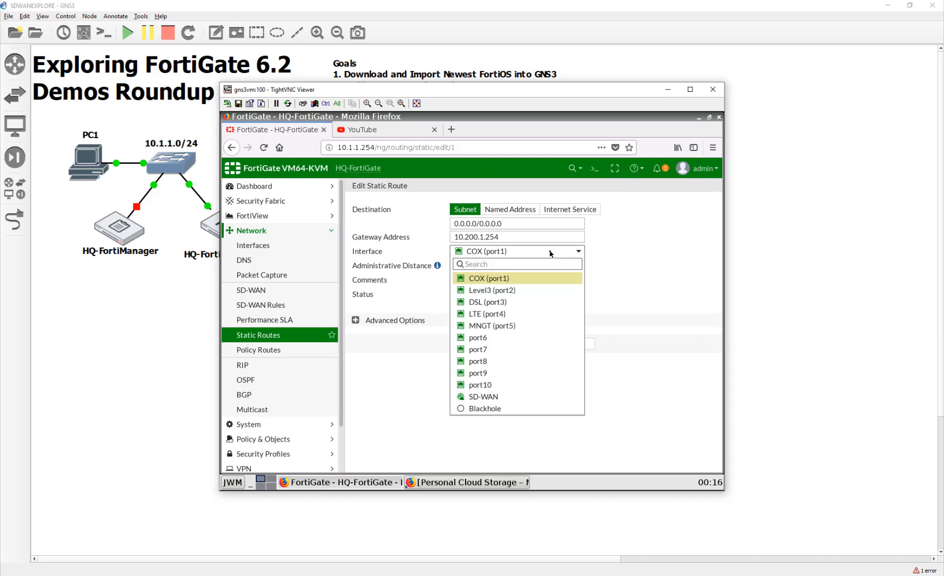
pyautogui.click(632, 251)
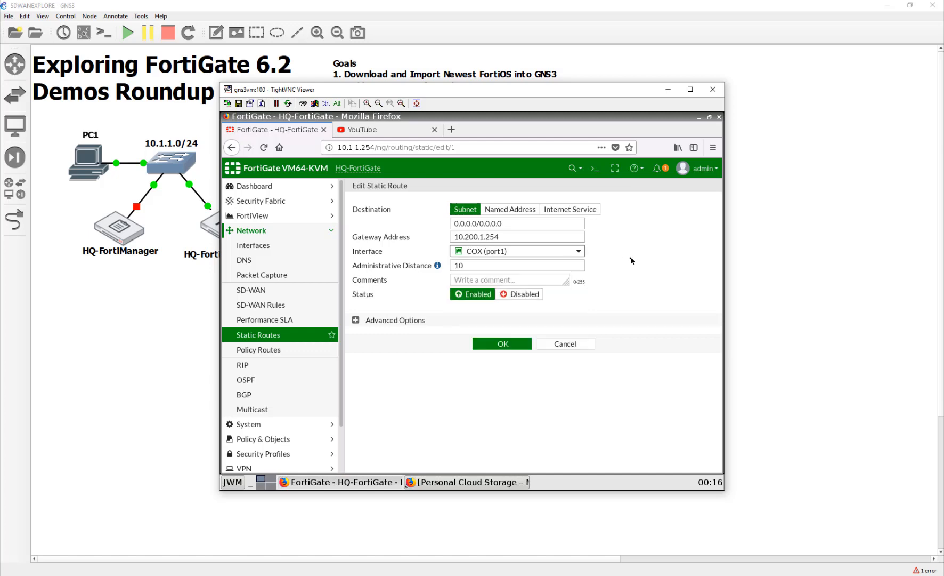
pyautogui.click(583, 347)
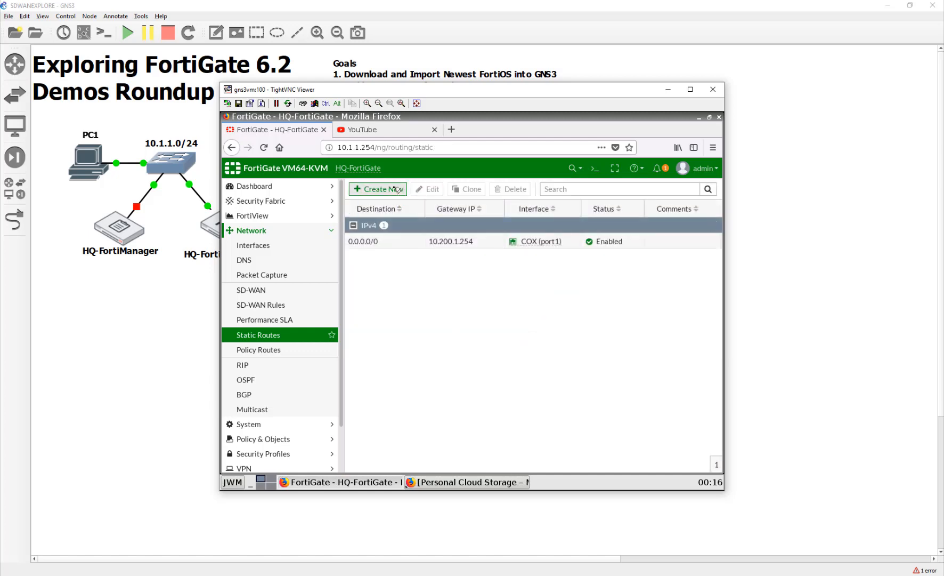
# Step: Try to create an additional 0.0.0.0/0 static route using the SD-WAN interface
pyautogui.click(472, 237)
pyautogui.click(517, 251)
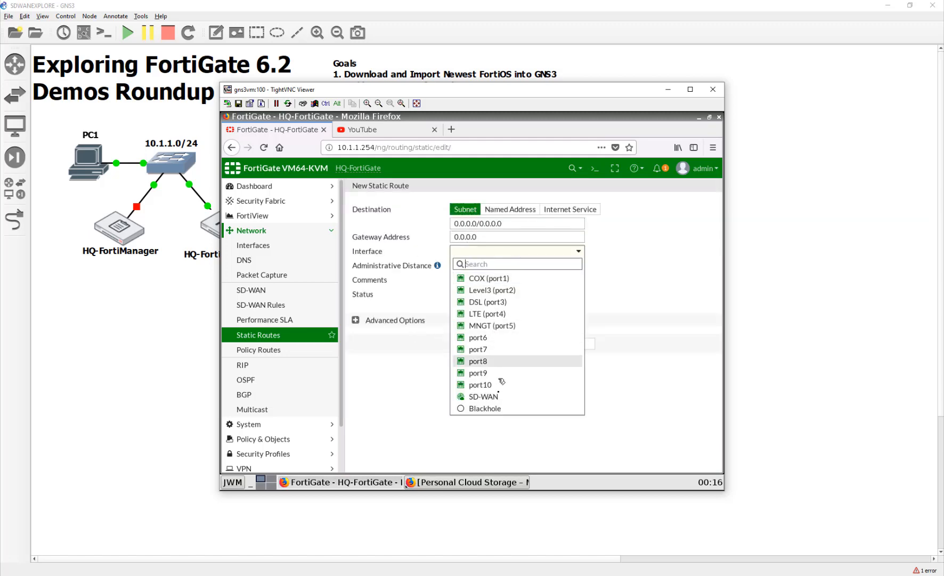
pyautogui.click(485, 397)
pyautogui.click(510, 319)
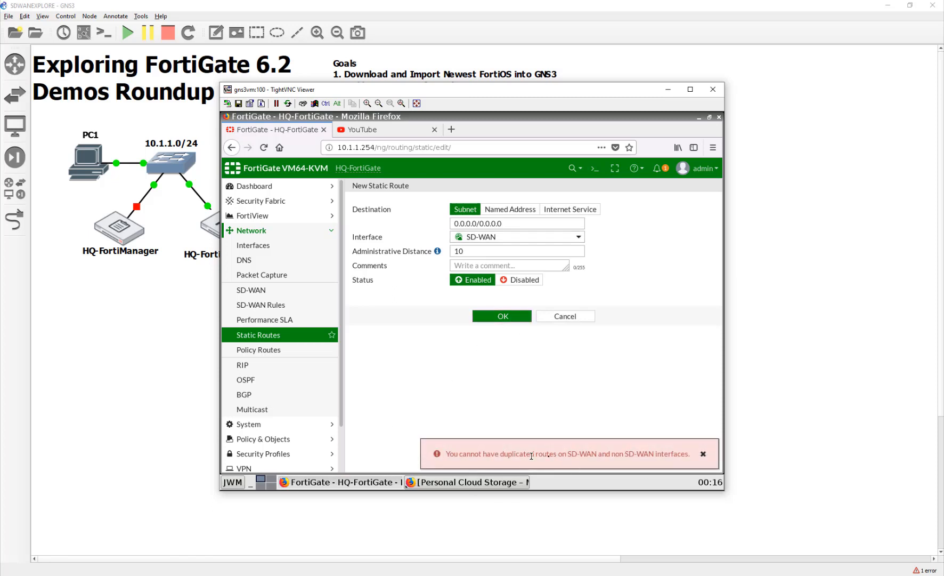
pyautogui.click(704, 453)
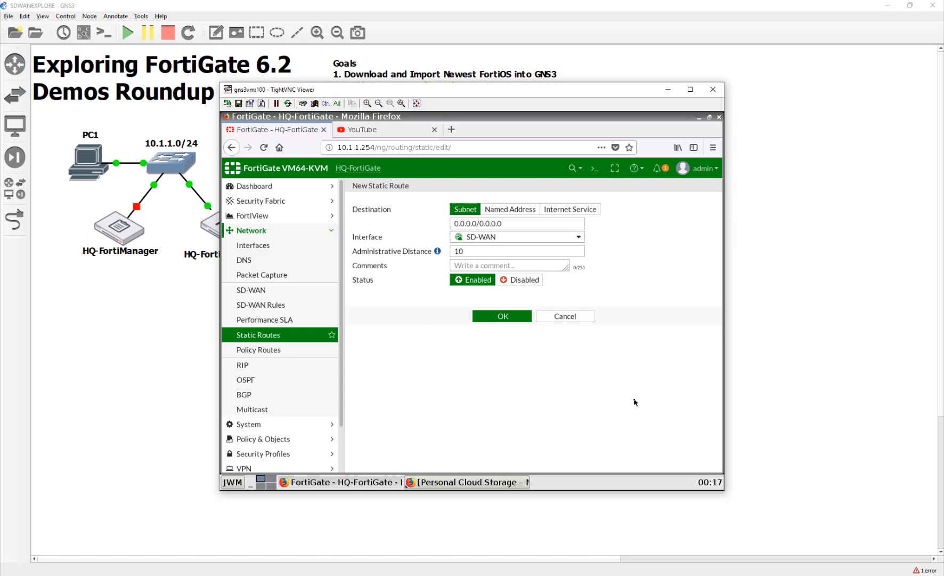
pyautogui.click(588, 317)
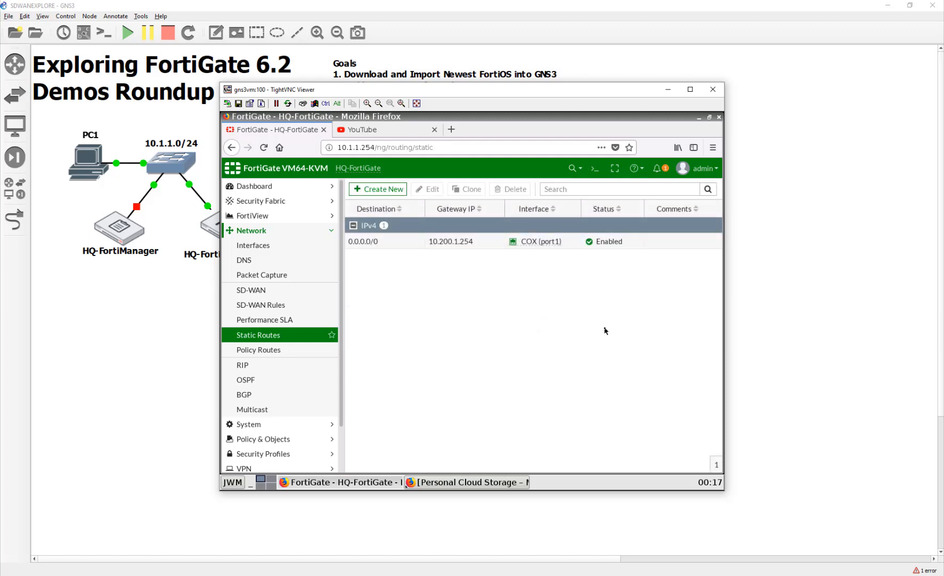
# Step: Change the interface of the existing default static route to SD-WAN and save the route
pyautogui.doubleClick(409, 243)
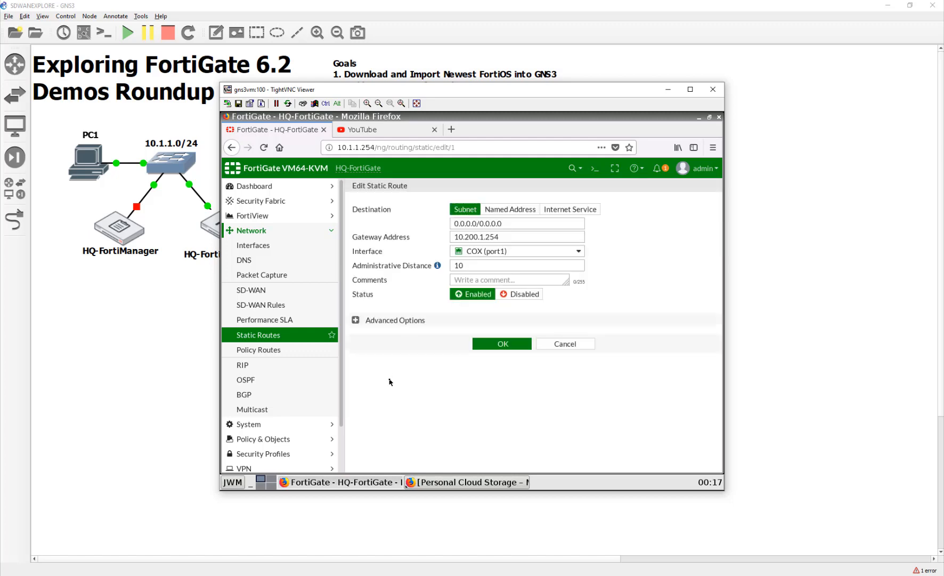
pyautogui.click(506, 253)
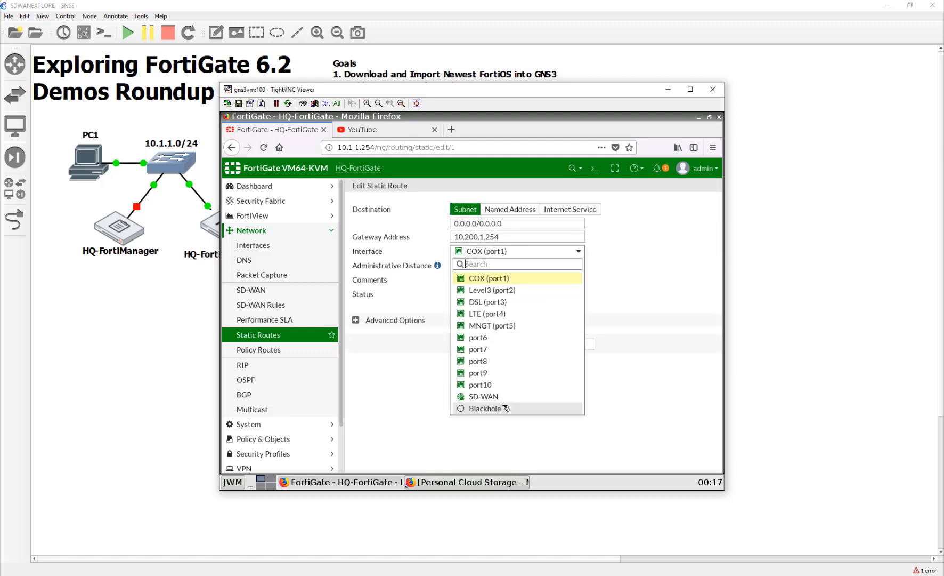
pyautogui.click(482, 396)
pyautogui.click(501, 316)
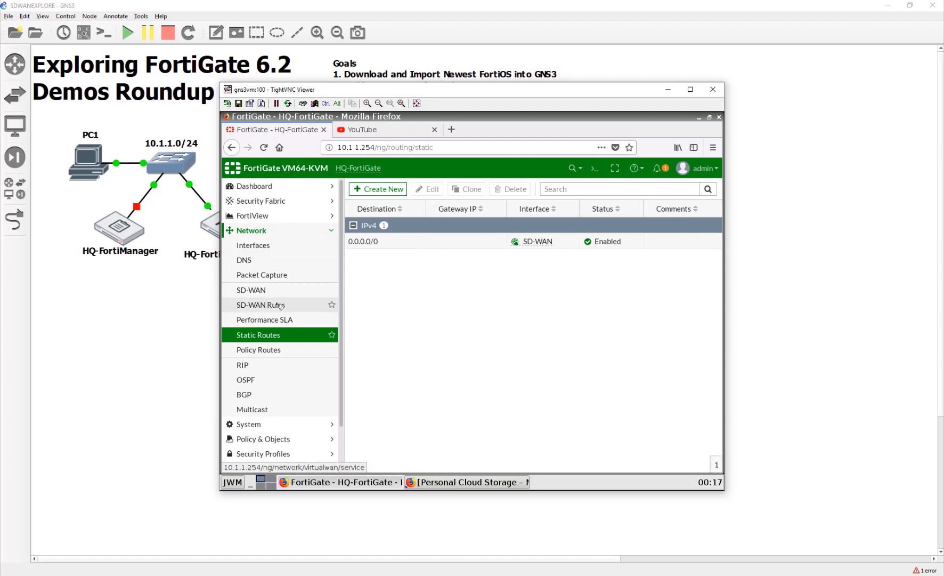
# Step: Delete the Internet_Access policy from MNGT (port5) to COX (port1) in the IPv4 policy list
pyautogui.scroll(-3, 275, 319)
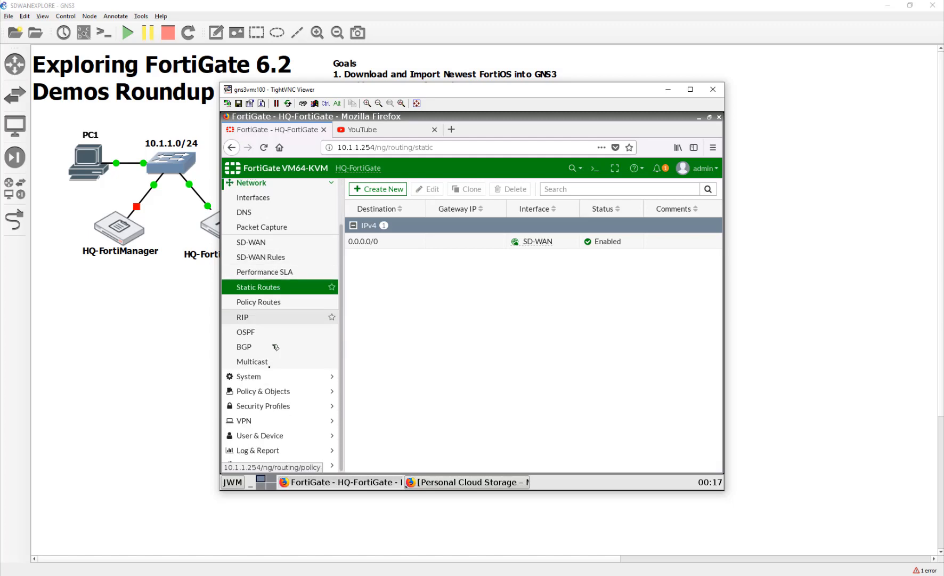
pyautogui.click(264, 389)
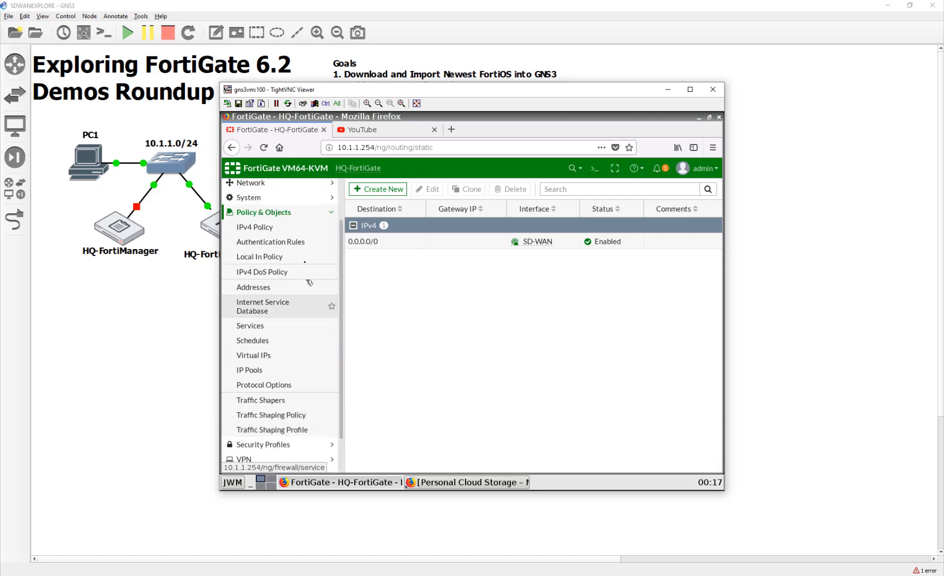
pyautogui.click(277, 226)
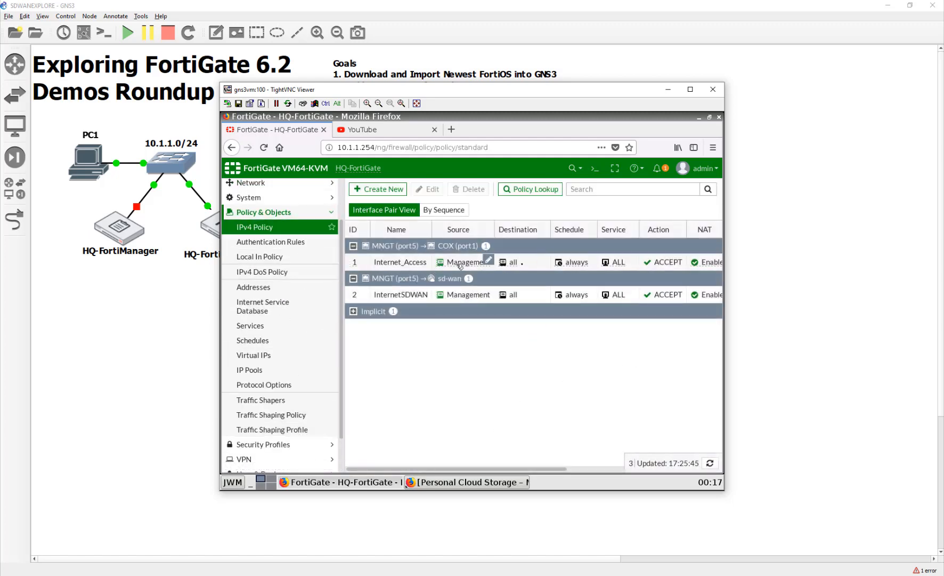
pyautogui.moveTo(558, 469); pyautogui.dragTo(417, 465)
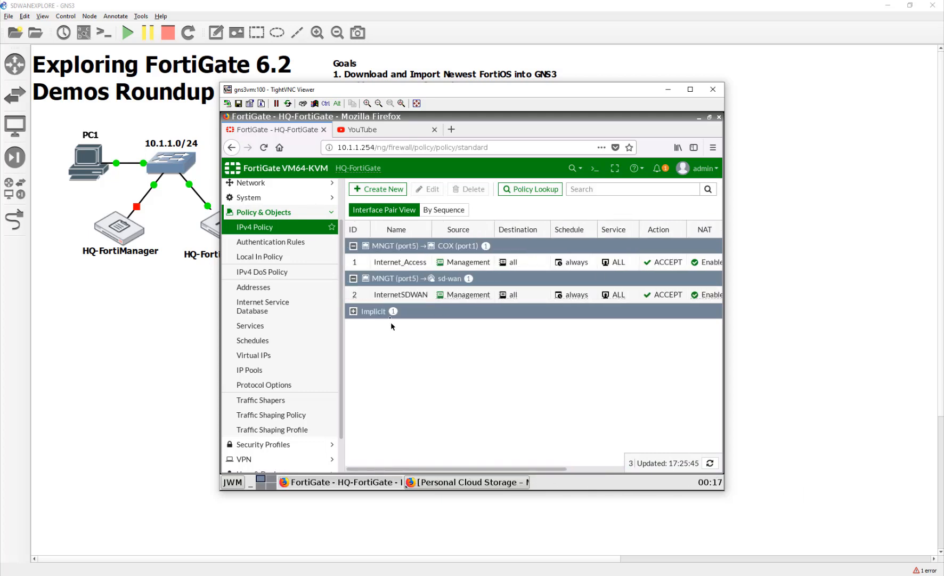
pyautogui.click(367, 261)
pyautogui.rightClick(367, 262)
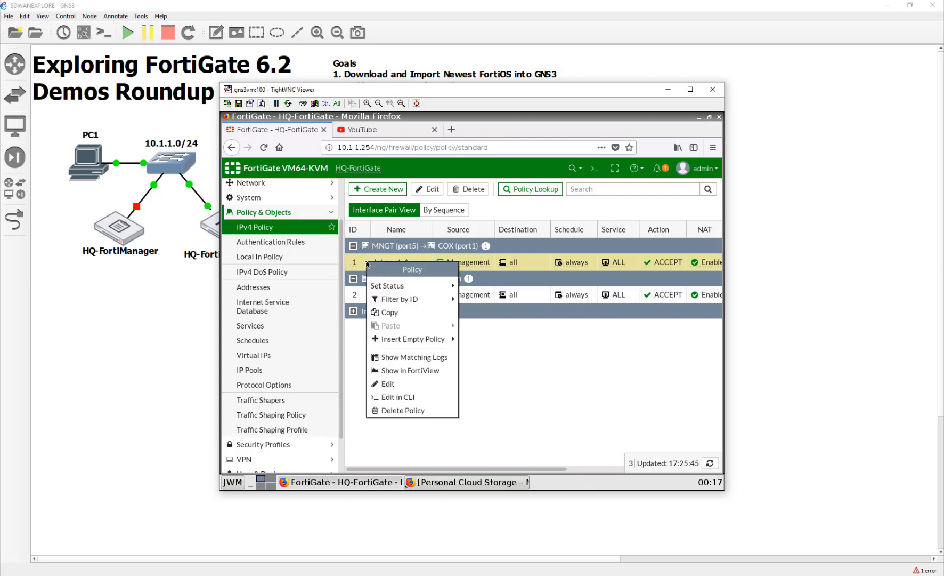
pyautogui.click(421, 414)
pyautogui.click(591, 242)
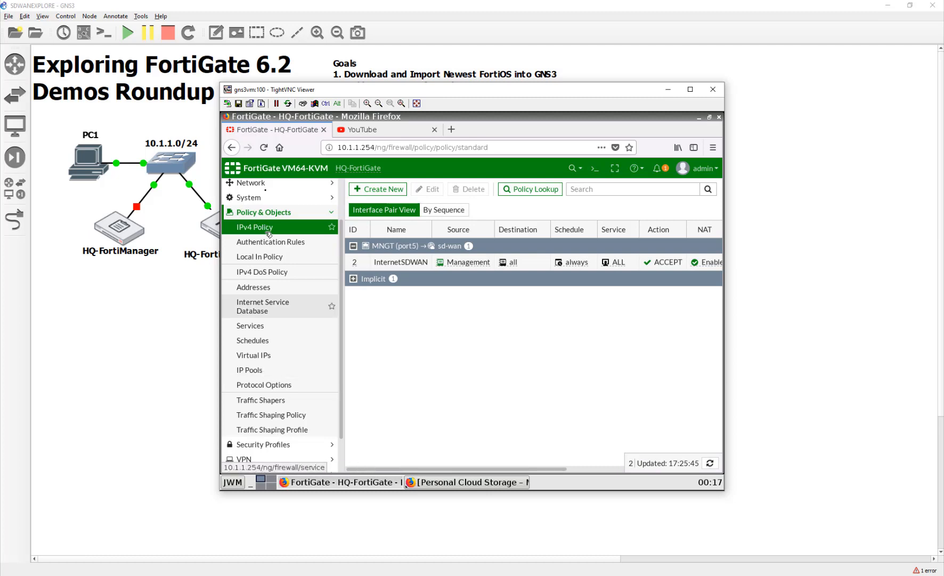
# Step: Set the load balancing algorithm of the implicit SD-WAN rule to Source-Destination IP and save it
pyautogui.scroll(2, 261, 266)
pyautogui.scroll(2, 262, 266)
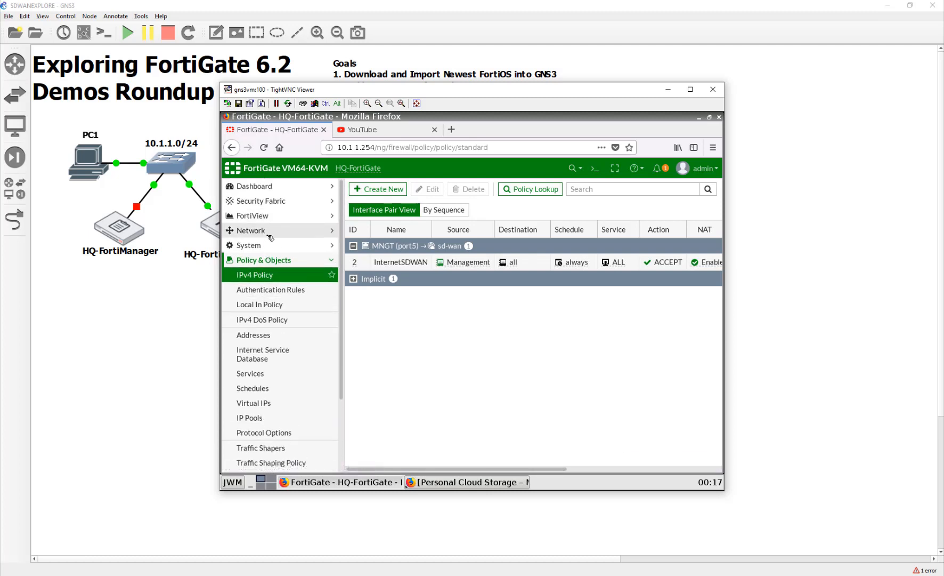
pyautogui.click(266, 233)
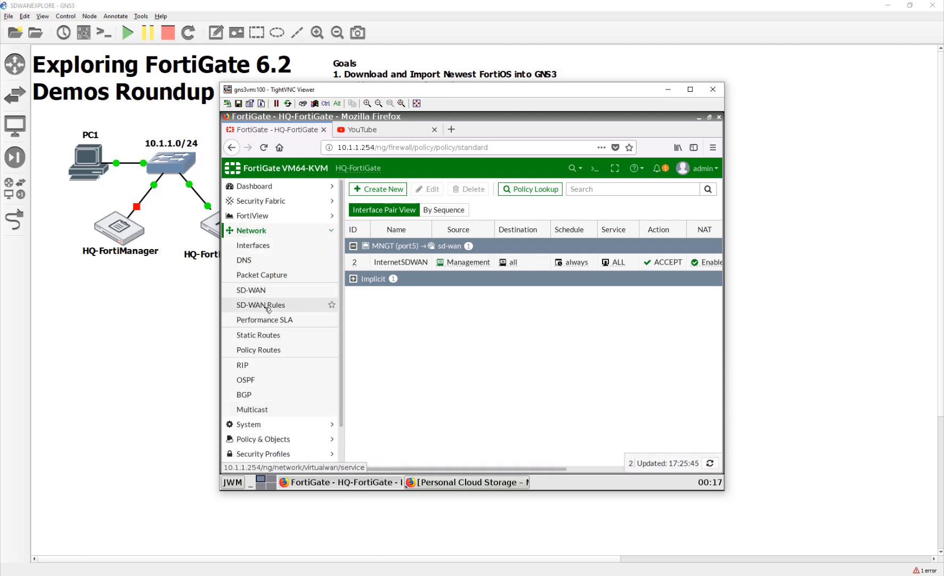
pyautogui.click(266, 304)
pyautogui.click(353, 225)
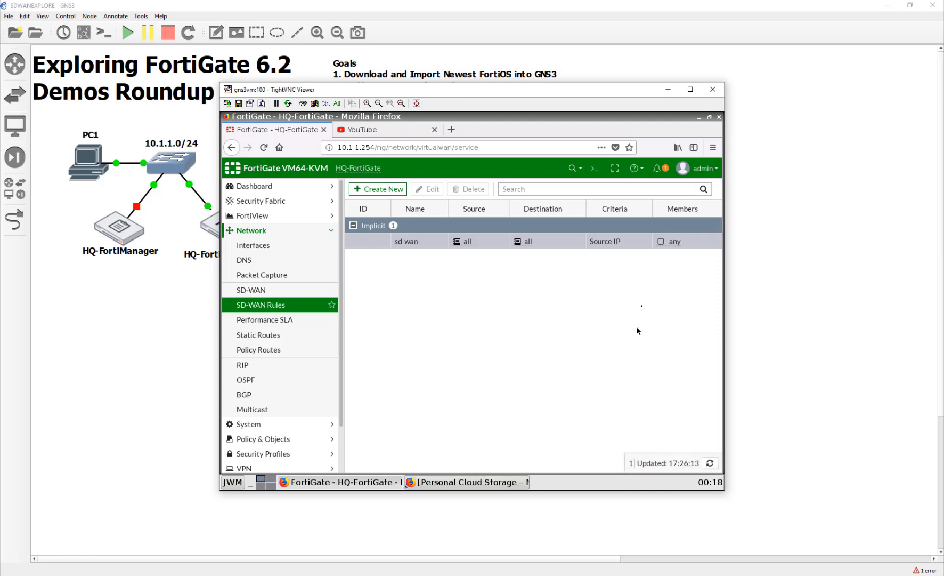
pyautogui.click(547, 247)
pyautogui.doubleClick(547, 248)
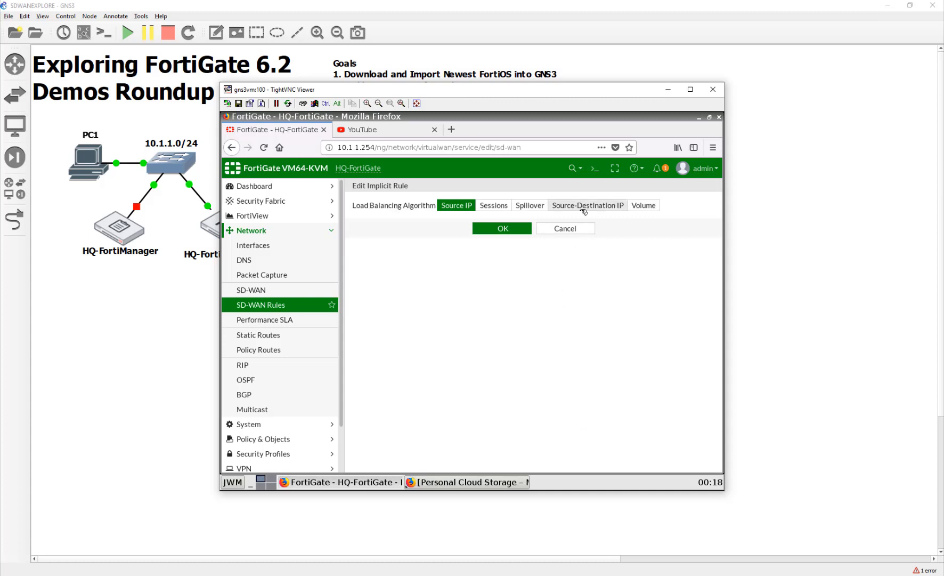
pyautogui.click(583, 207)
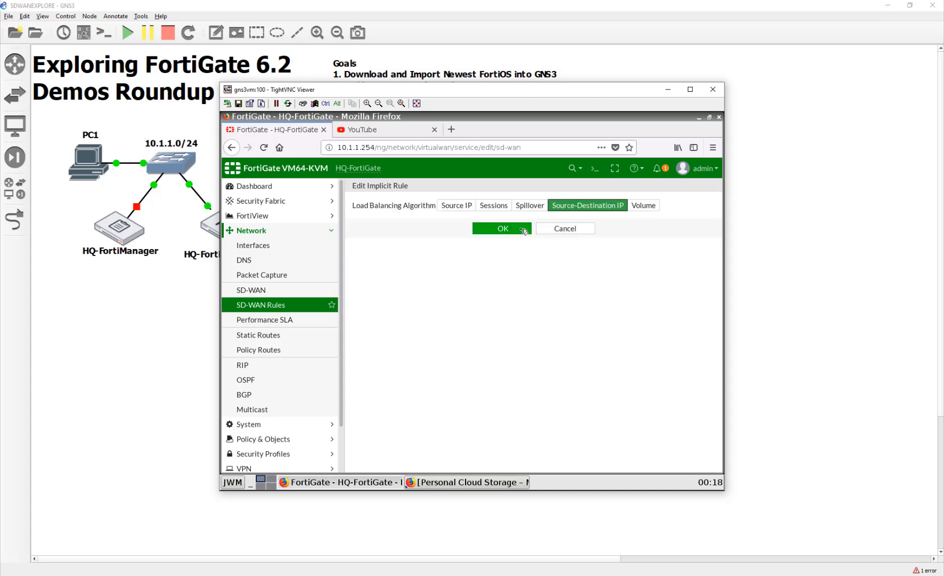
pyautogui.click(522, 229)
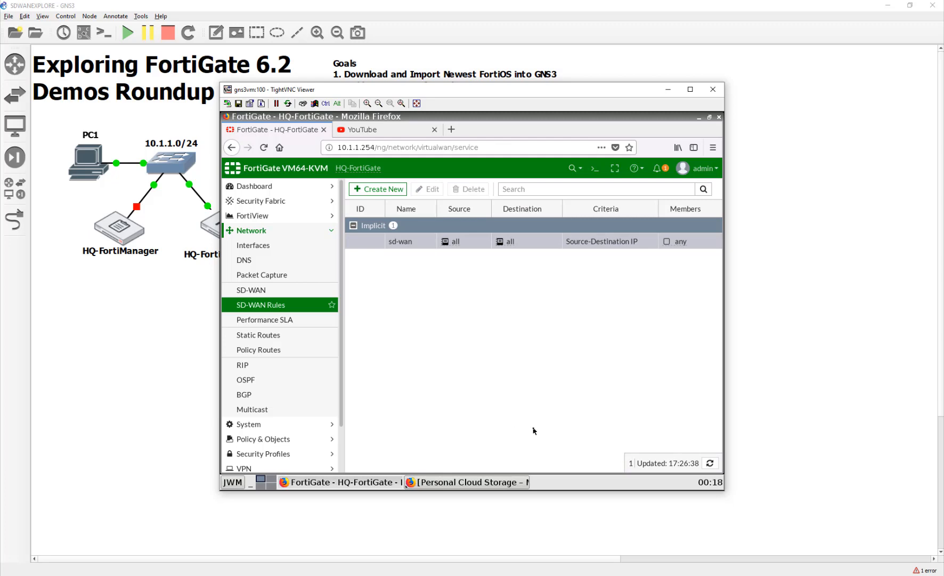
# Step: Load makeinternetnoise.com in the browser tab showing YouTube
pyautogui.click(415, 131)
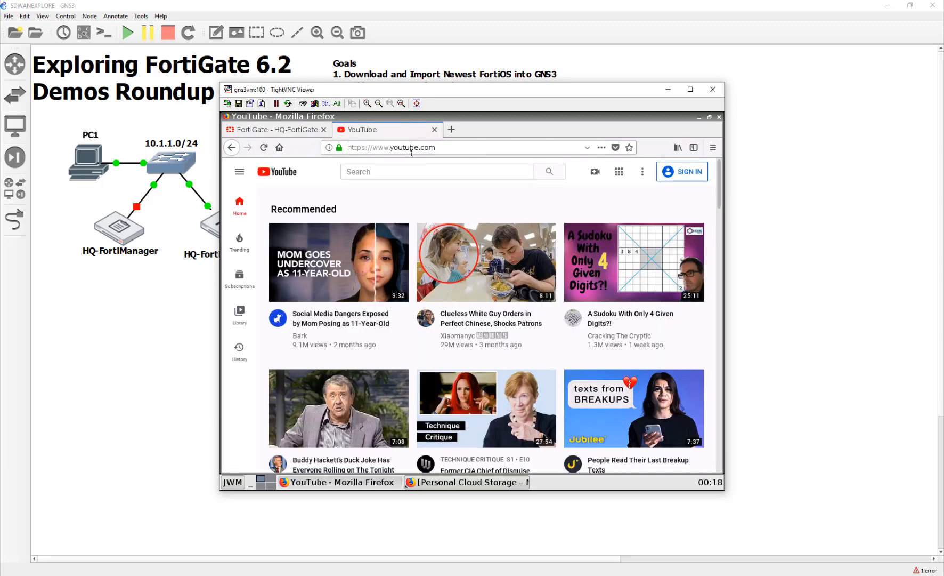
pyautogui.click(459, 145)
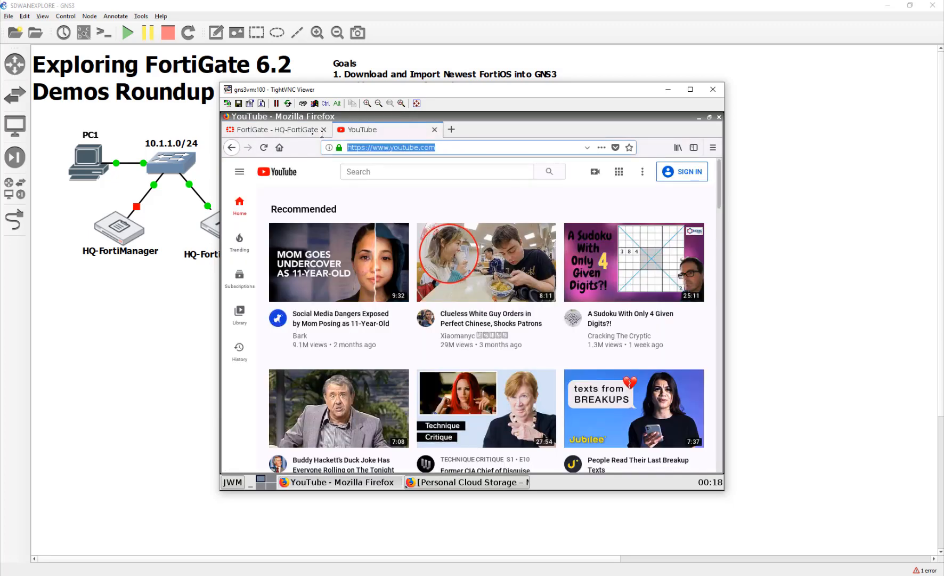
pyautogui.write('make')
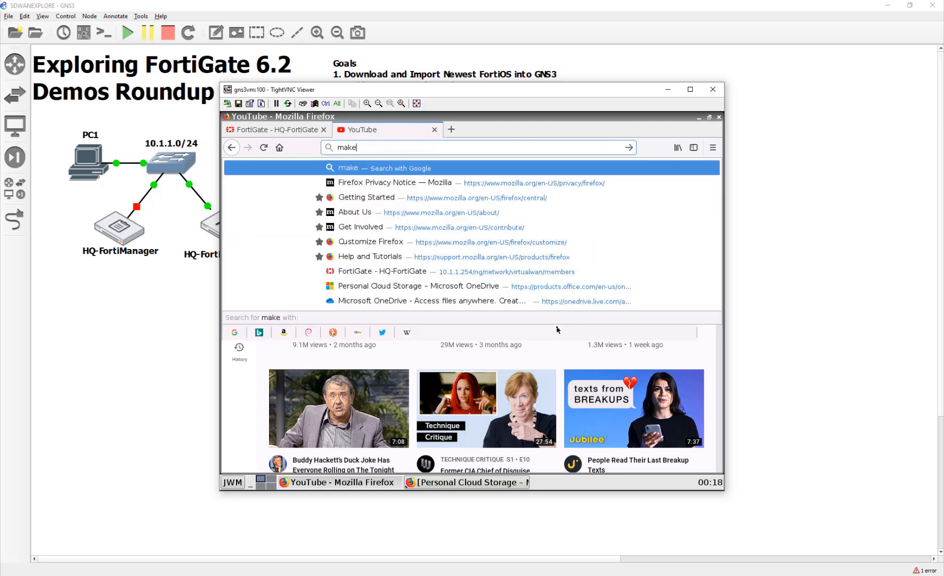
pyautogui.write('internetnoise.com')
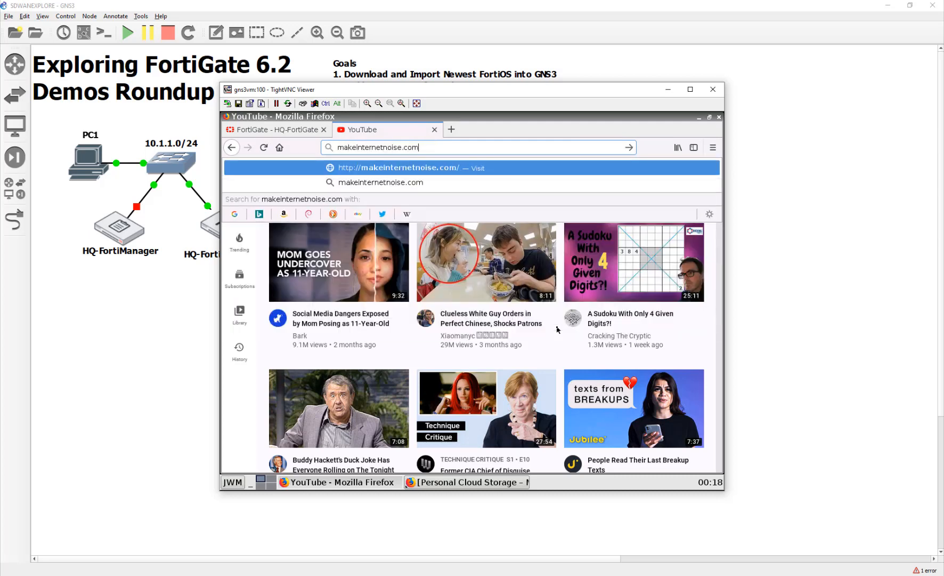
pyautogui.press('Return')
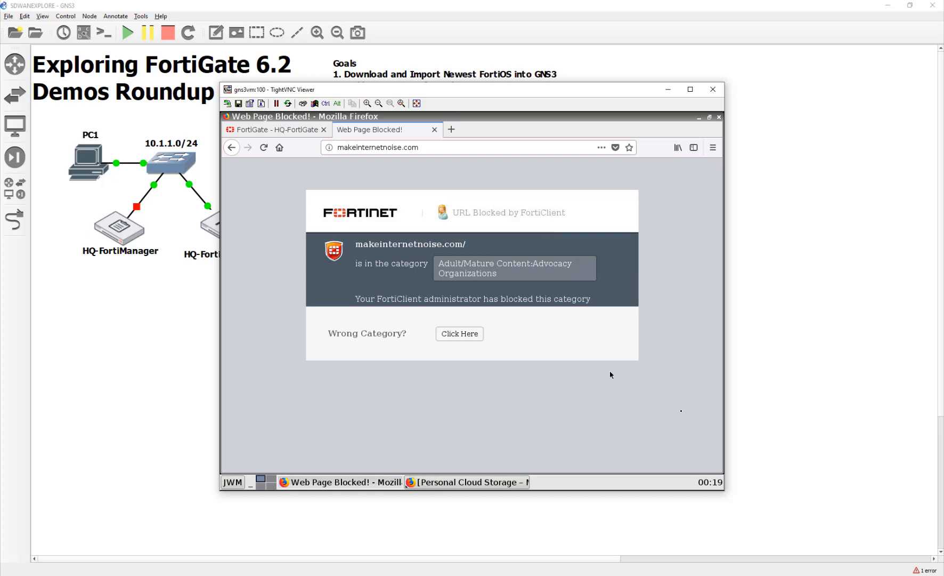
# Step: Shut down FortiClient on the host computer and reload makeinternetnoise.com in the virtual PC's browser
pyautogui.click(832, 575)
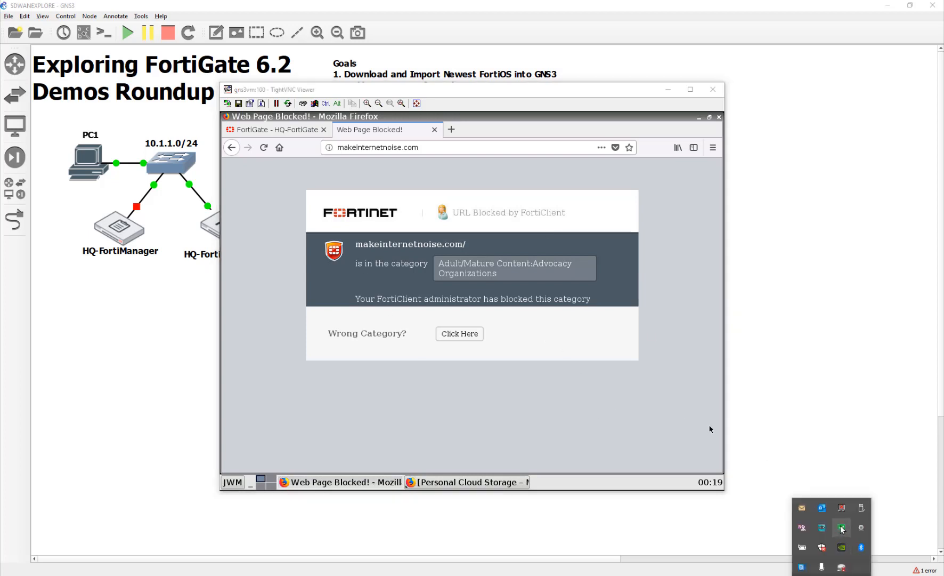
pyautogui.rightClick(842, 527)
pyautogui.click(866, 557)
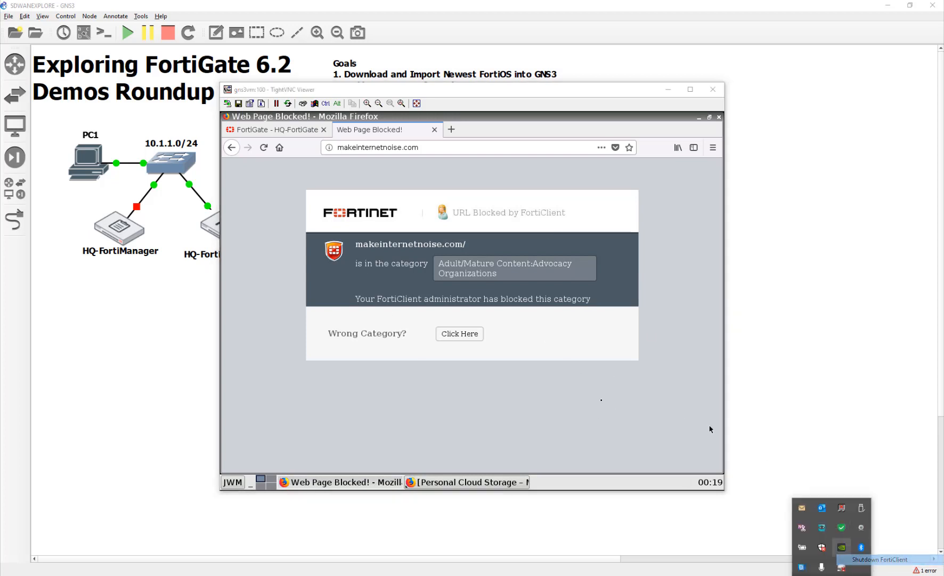
pyautogui.click(564, 337)
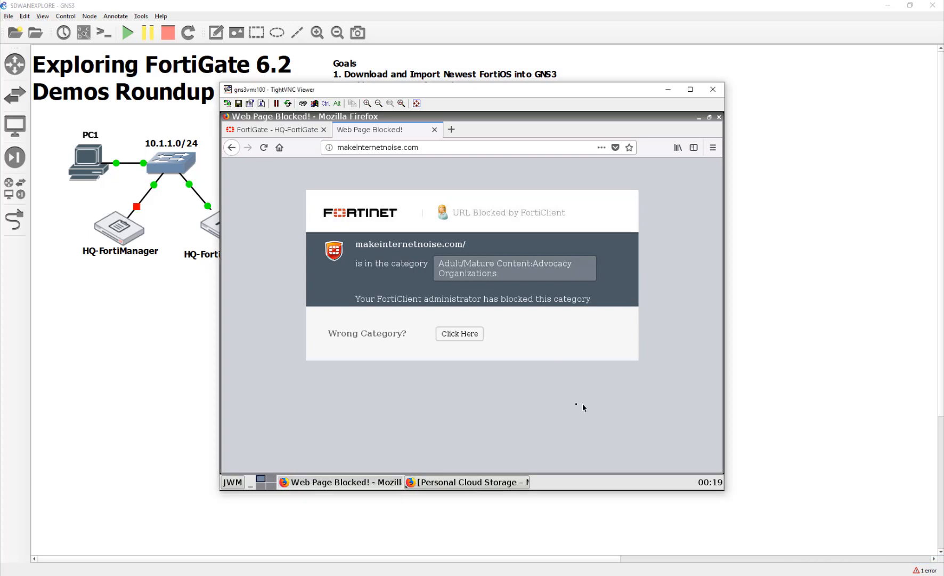
pyautogui.press('F5')
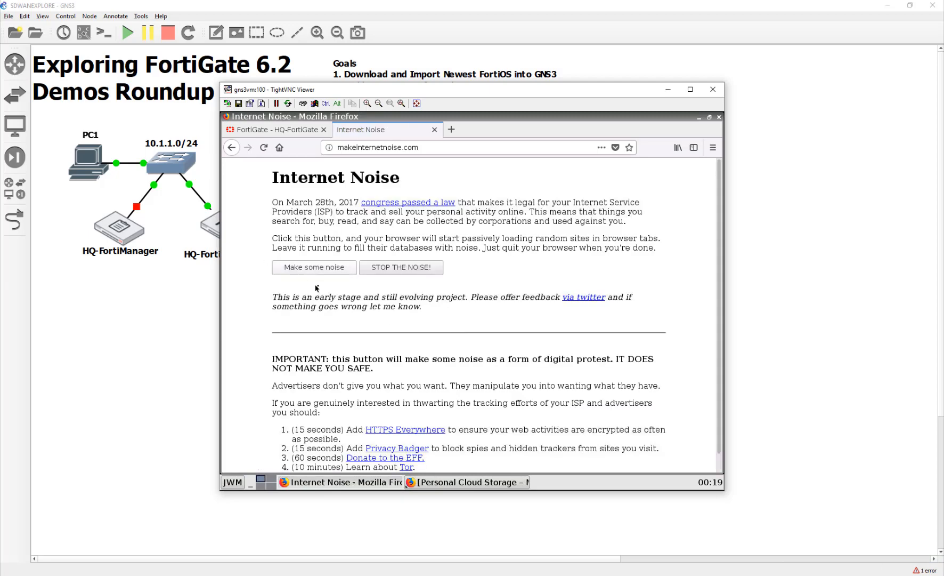
# Step: Start the random traffic generator on the Internet Noise page and check the browser tabs it opens
pyautogui.click(218, 316)
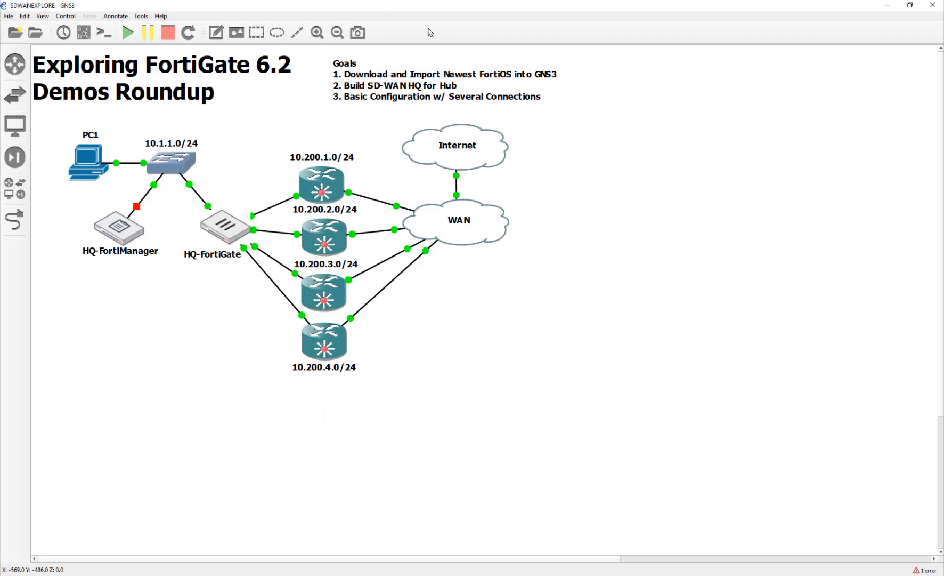
pyautogui.click(671, 574)
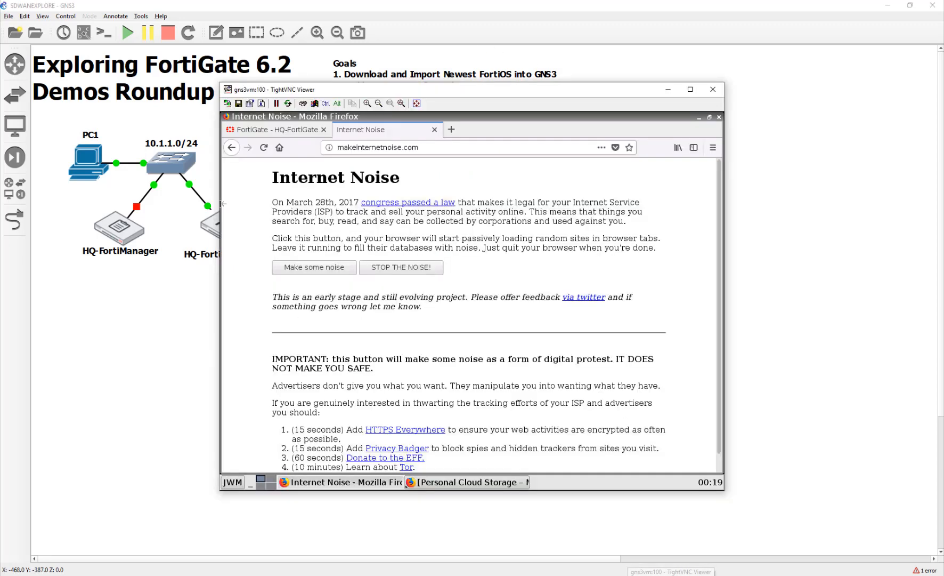
pyautogui.click(329, 273)
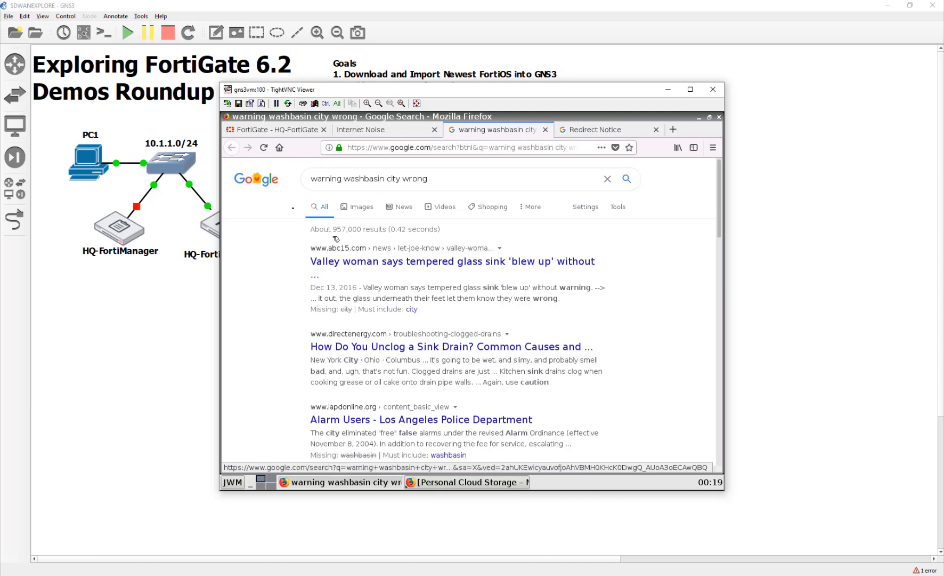
pyautogui.click(591, 133)
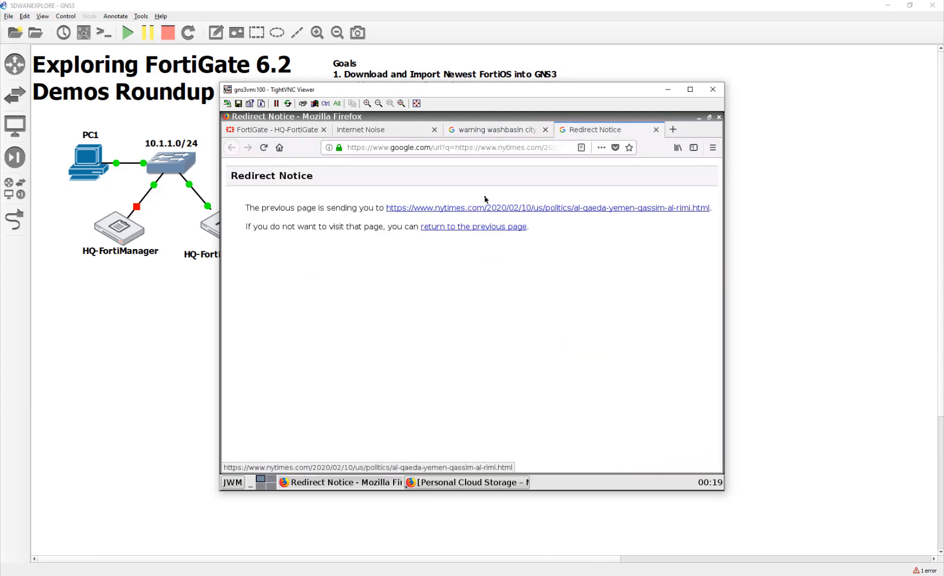
pyautogui.click(501, 133)
pyautogui.click(592, 131)
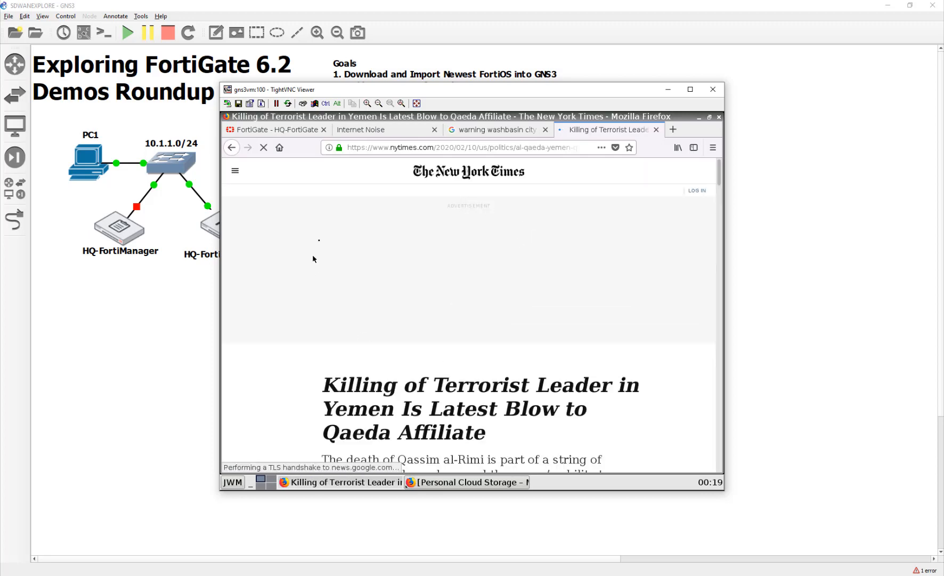
# Step: Return to the FortiGate page and open the FortiView list of all sessions
pyautogui.click(360, 131)
pyautogui.click(284, 133)
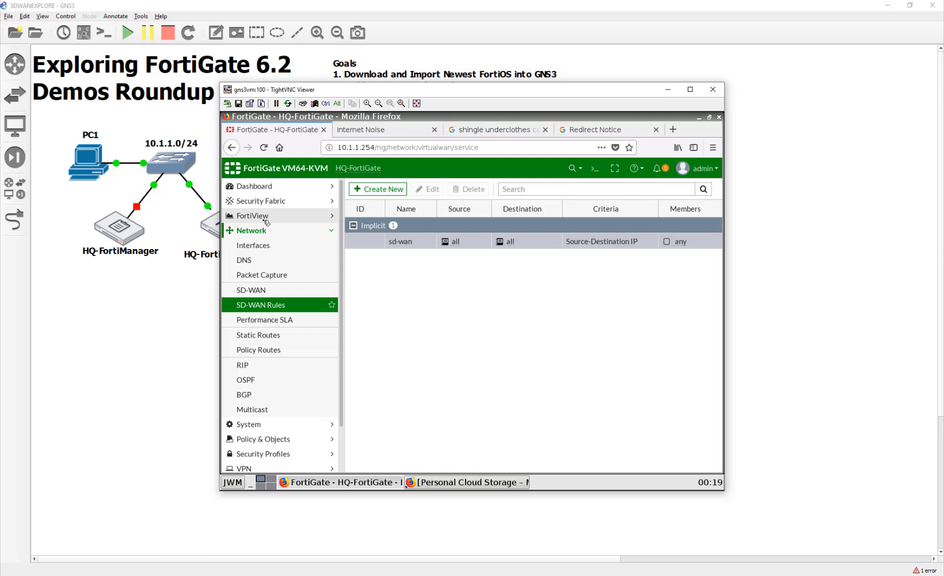
pyautogui.click(267, 222)
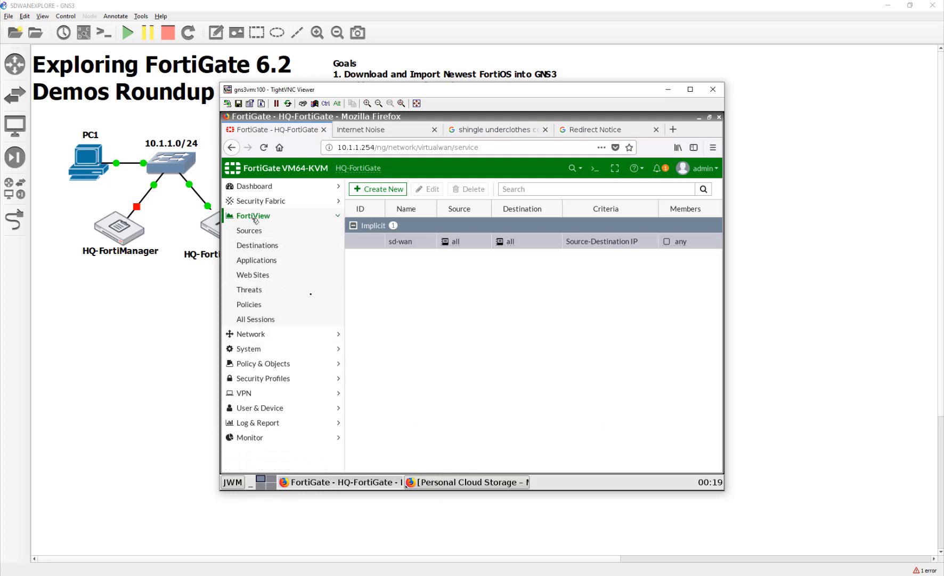
pyautogui.click(290, 319)
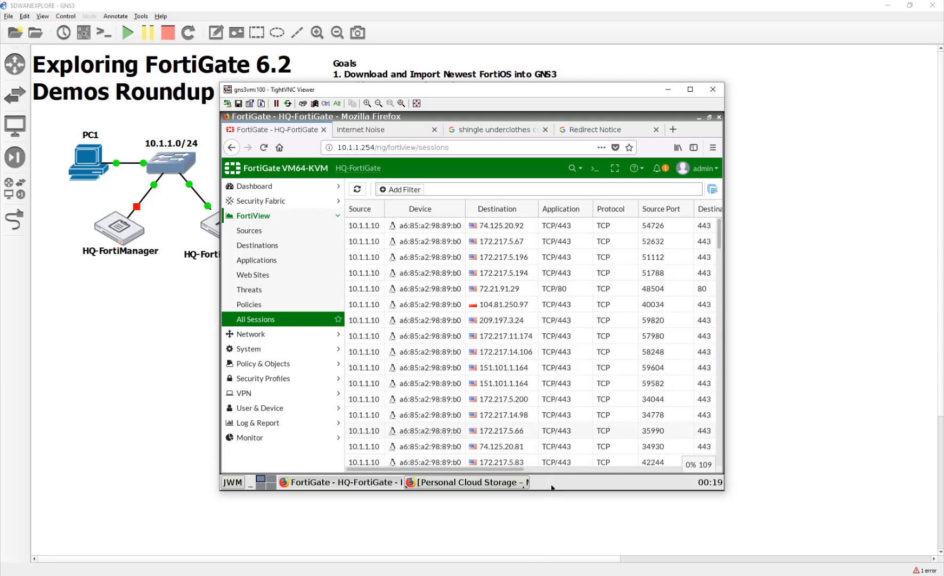
# Step: Add the Destination Interface column to the All Sessions table and apply the column selection
pyautogui.moveTo(517, 469); pyautogui.dragTo(695, 469)
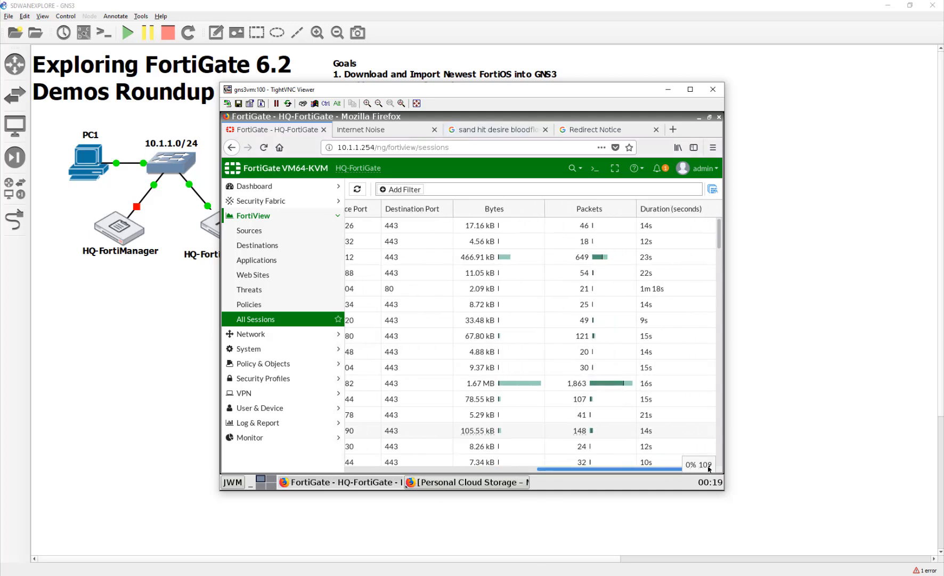
pyautogui.rightClick(667, 210)
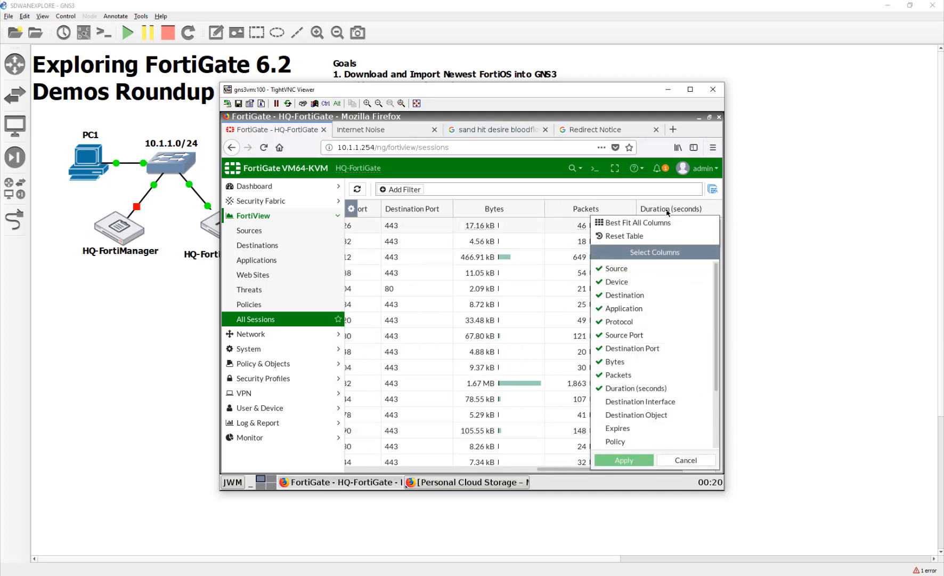
pyautogui.click(640, 402)
pyautogui.click(633, 463)
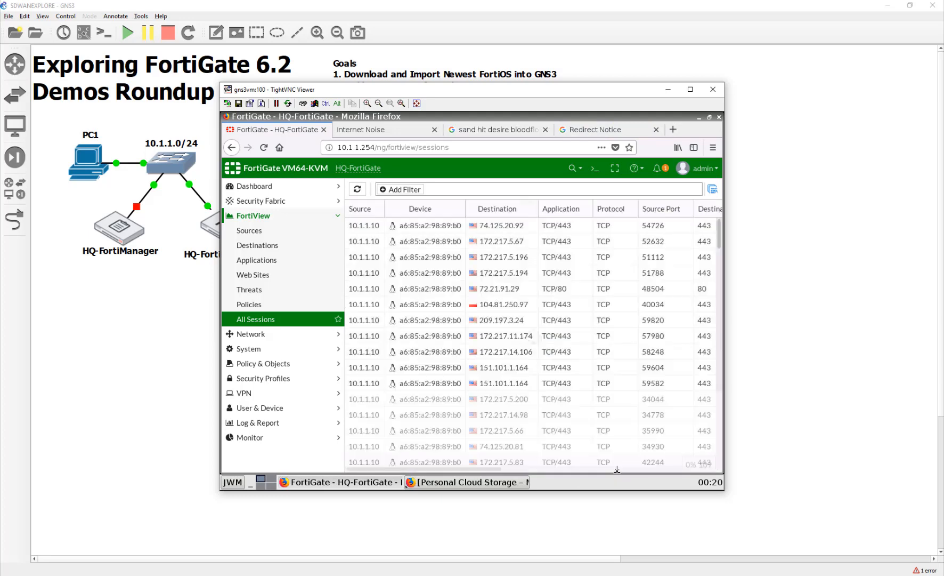
# Step: Examine the destination interfaces throughout the session list to check how traffic is distributed, and compare them with the session destinations
pyautogui.click(616, 470)
pyautogui.click(686, 470)
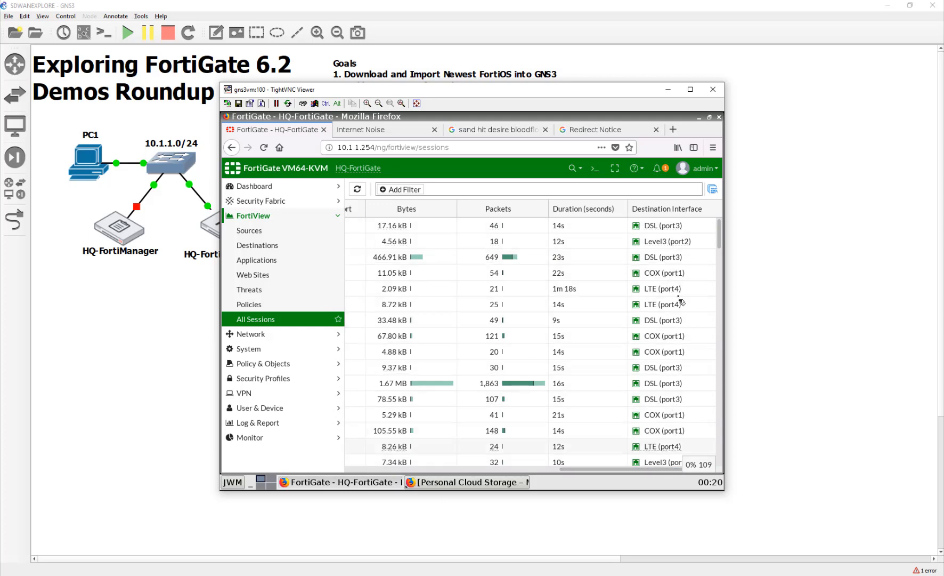
pyautogui.scroll(-3, 684, 302)
pyautogui.scroll(-10, 683, 302)
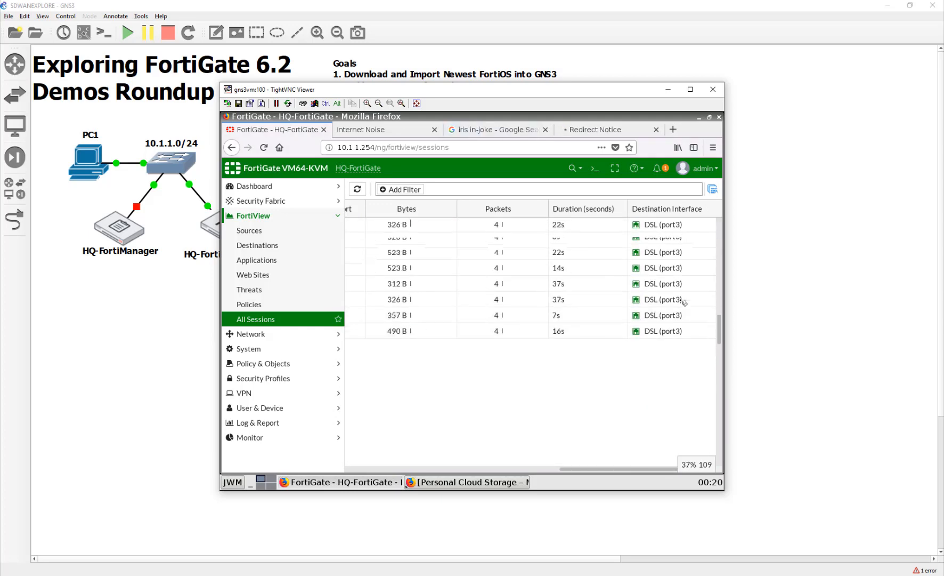
pyautogui.scroll(-10, 683, 302)
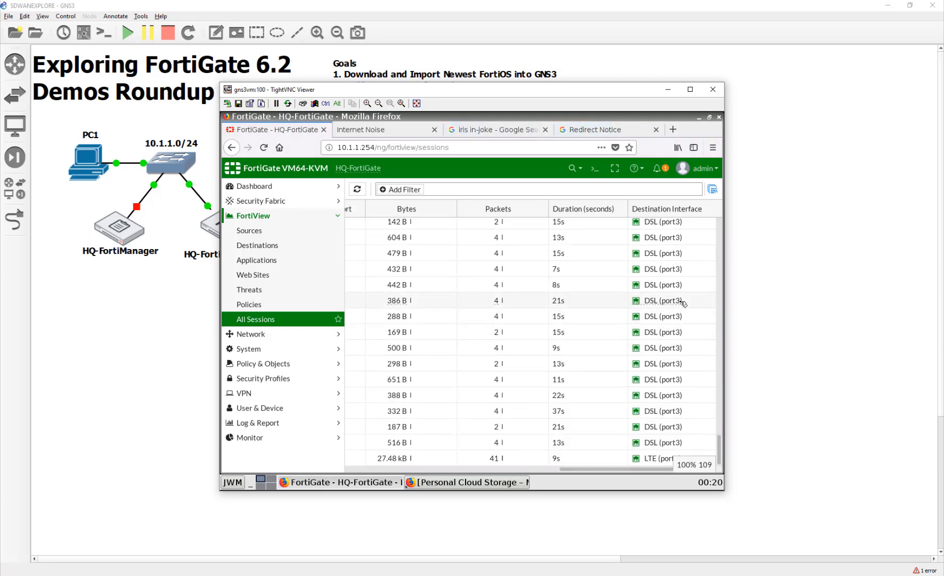
pyautogui.scroll(15, 683, 302)
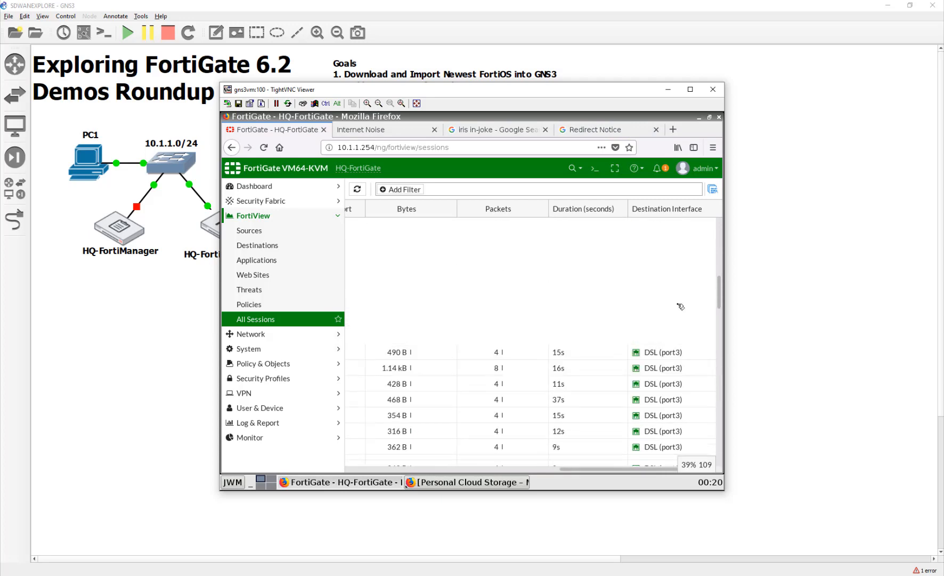
pyautogui.scroll(2, 681, 305)
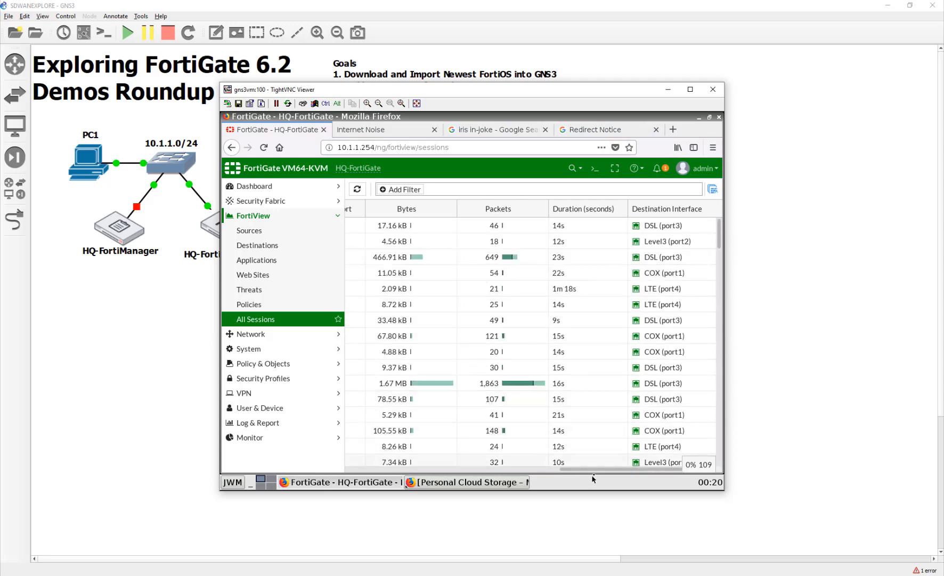
pyautogui.moveTo(597, 472); pyautogui.dragTo(222, 472)
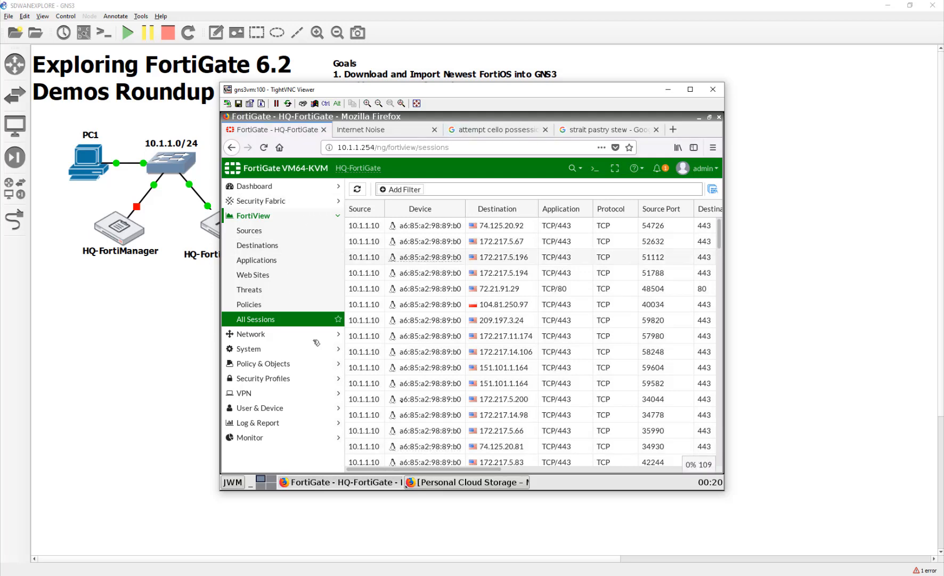
pyautogui.moveTo(459, 353)
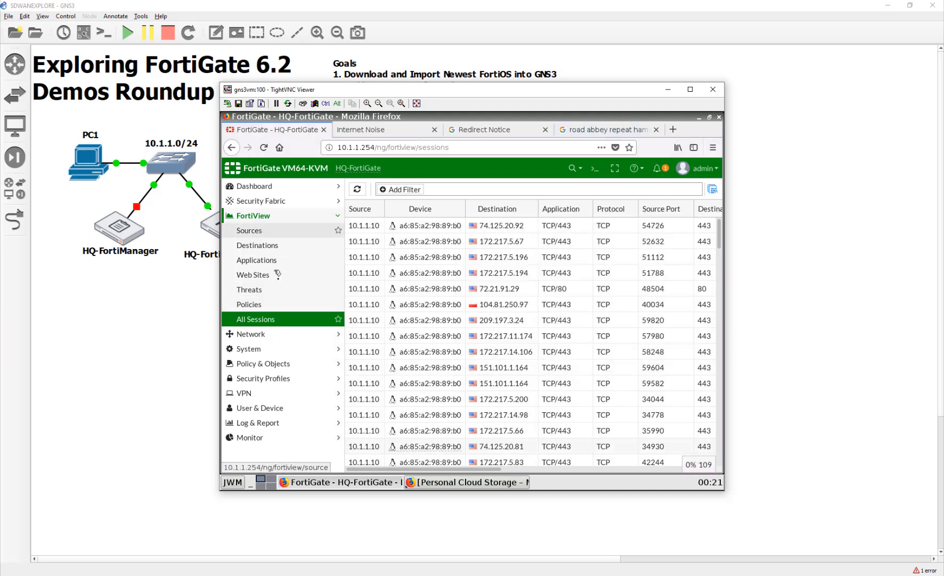
# Step: Open the FortiGuard system page and review its license information, update settings and filtering services availability
pyautogui.click(269, 191)
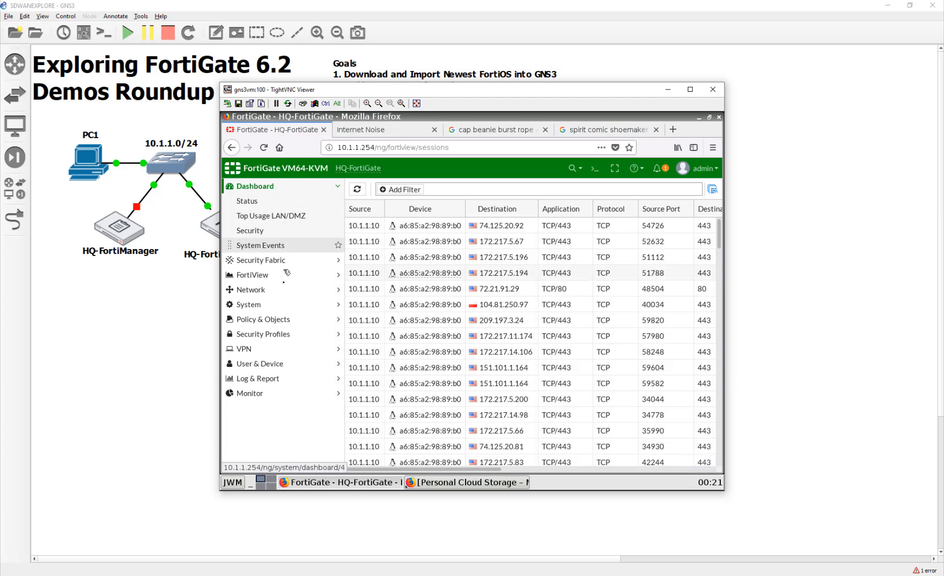
pyautogui.click(297, 304)
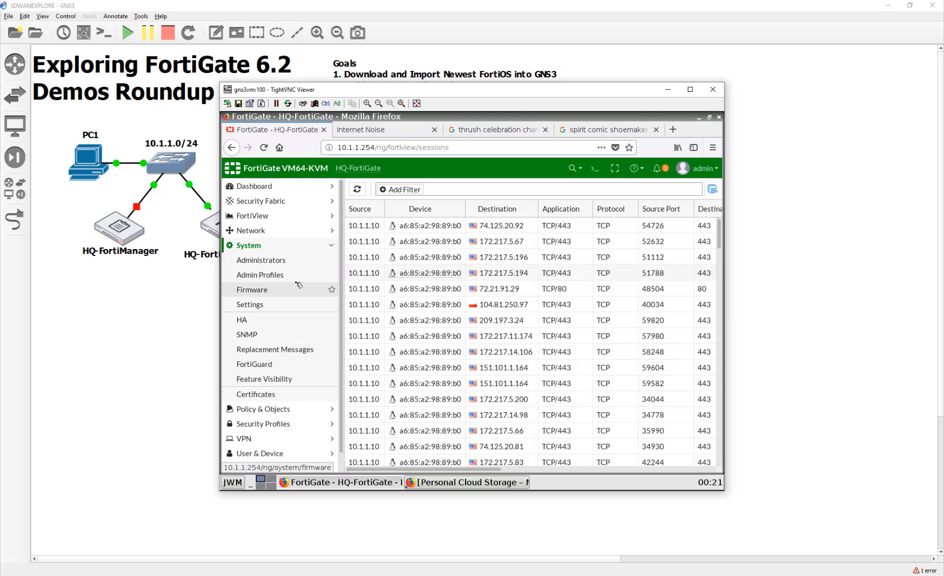
pyautogui.click(283, 364)
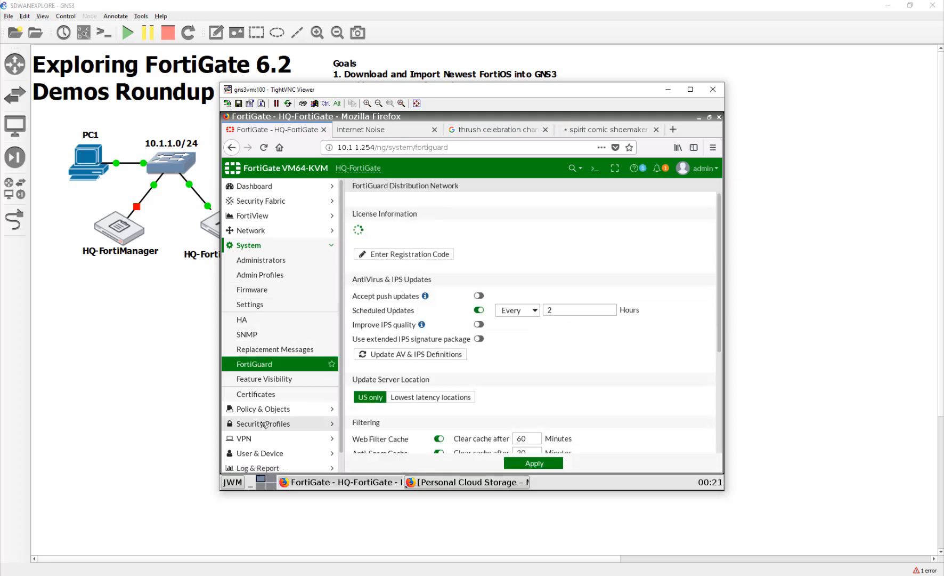
pyautogui.scroll(-15, 575, 366)
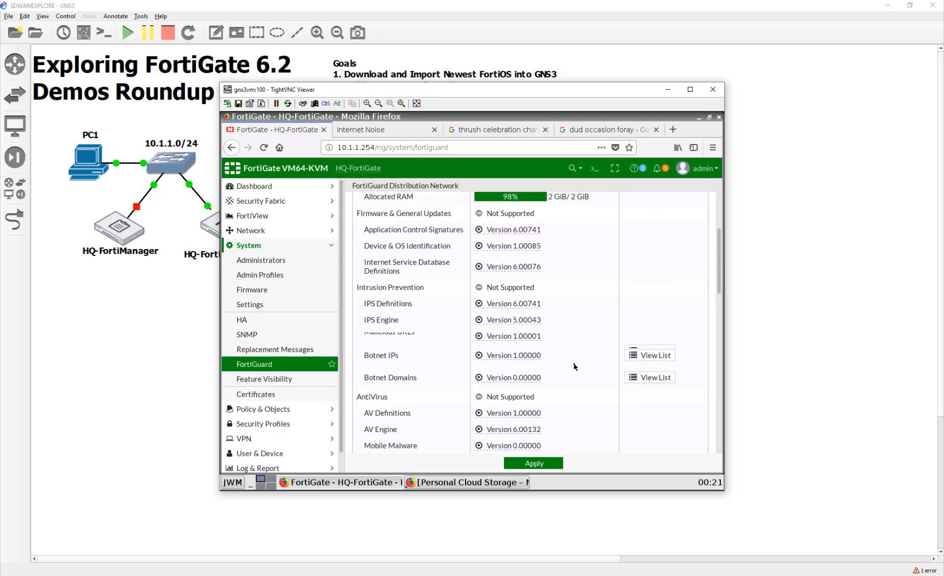
pyautogui.scroll(-1, 574, 366)
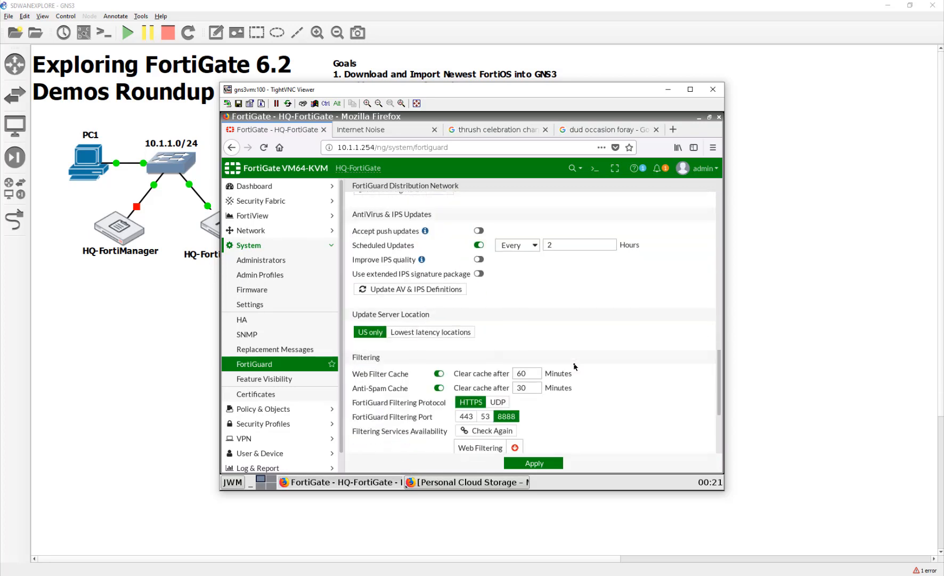
pyautogui.scroll(-4, 575, 366)
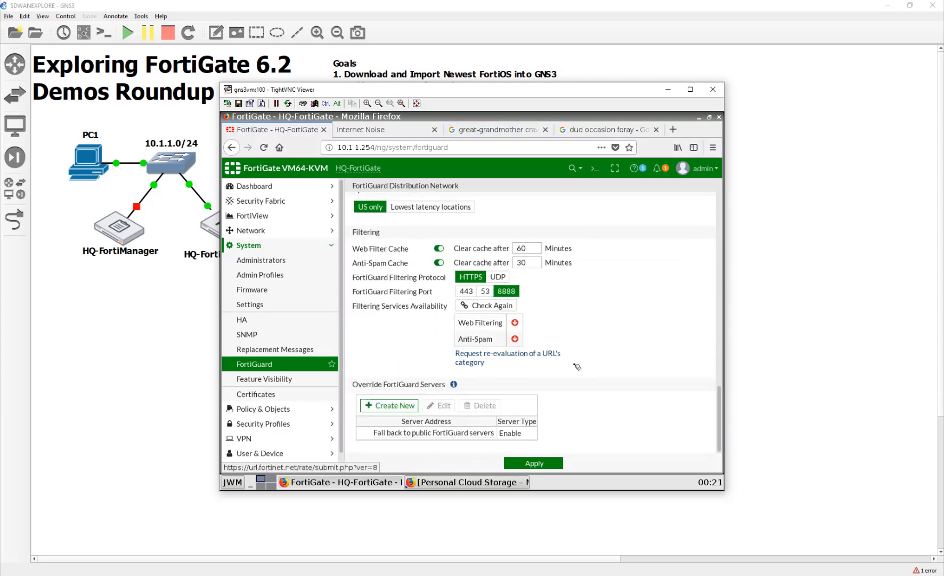
pyautogui.scroll(1, 577, 366)
pyautogui.scroll(15, 577, 366)
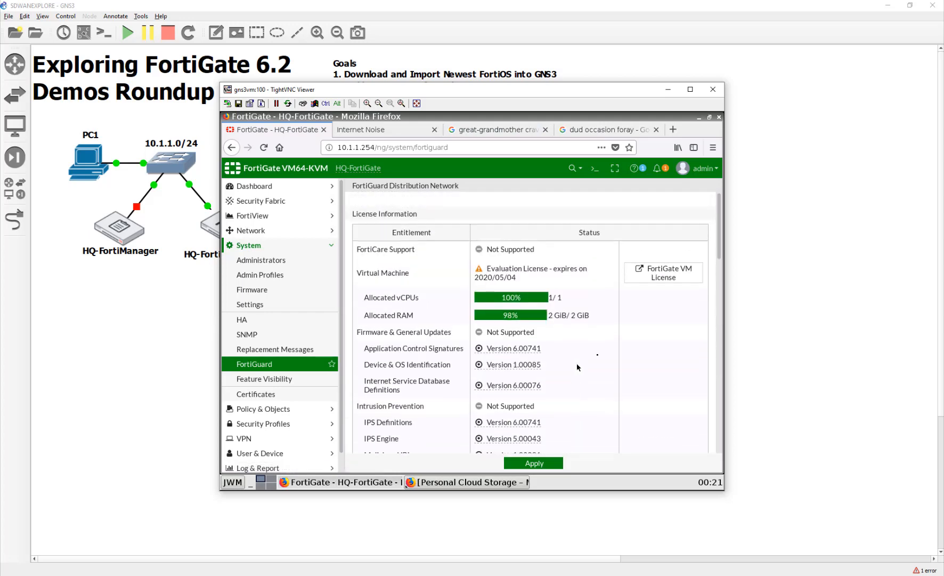
# Step: Upload the second FGVM01 license file from the Downloads folder as the FortiGate VM license, confirm it, and return to the GNS3 topology
pyautogui.click(695, 281)
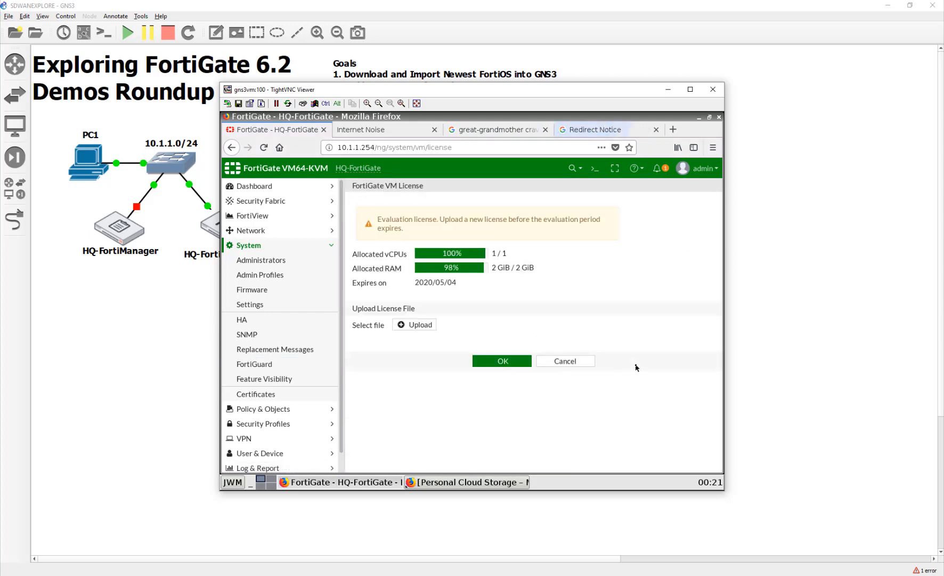
pyautogui.click(411, 326)
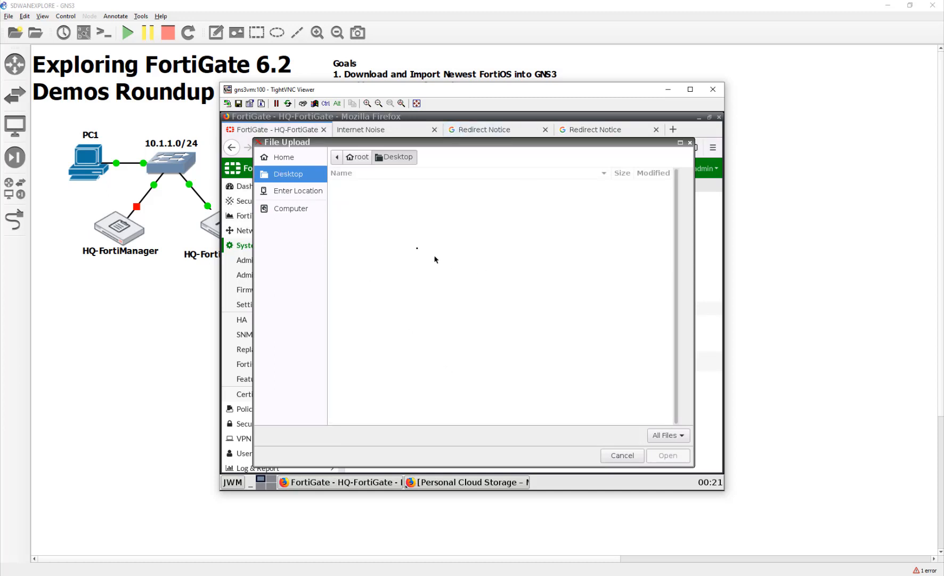
pyautogui.click(368, 158)
pyautogui.doubleClick(363, 194)
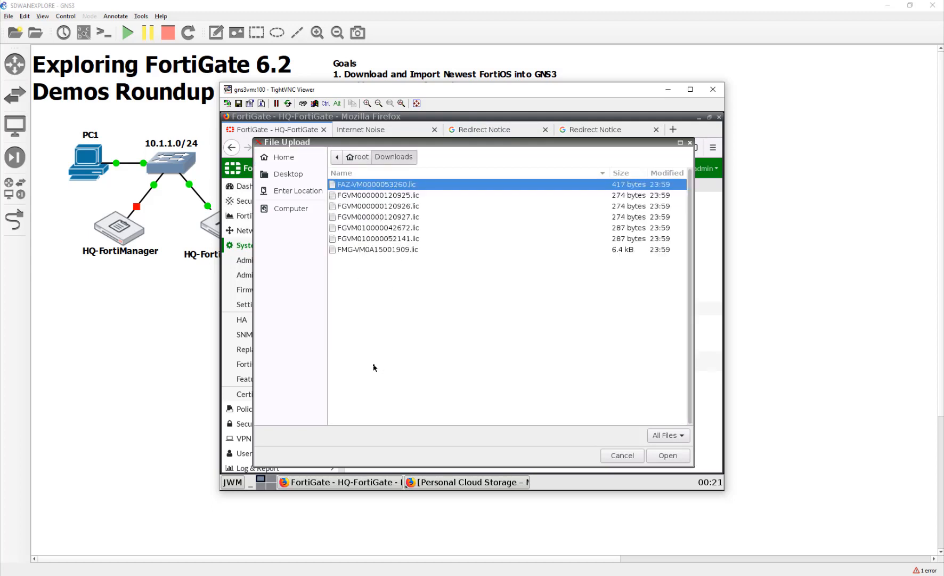
pyautogui.click(395, 239)
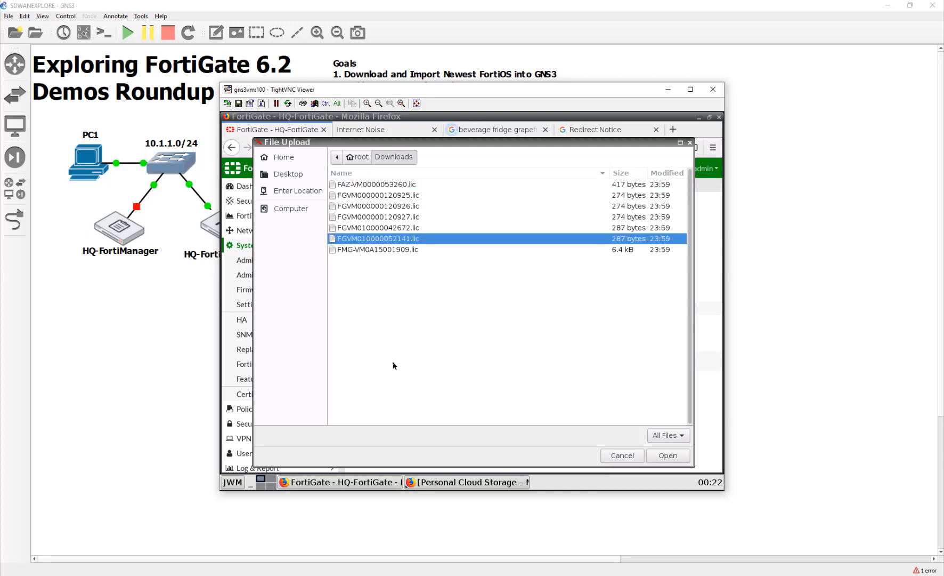
pyautogui.click(667, 456)
pyautogui.click(509, 362)
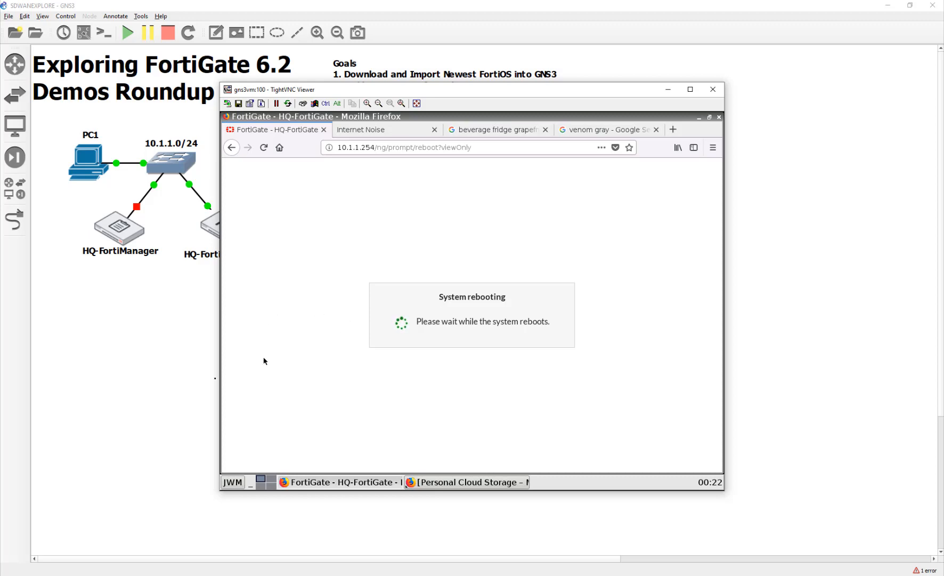
pyautogui.click(186, 384)
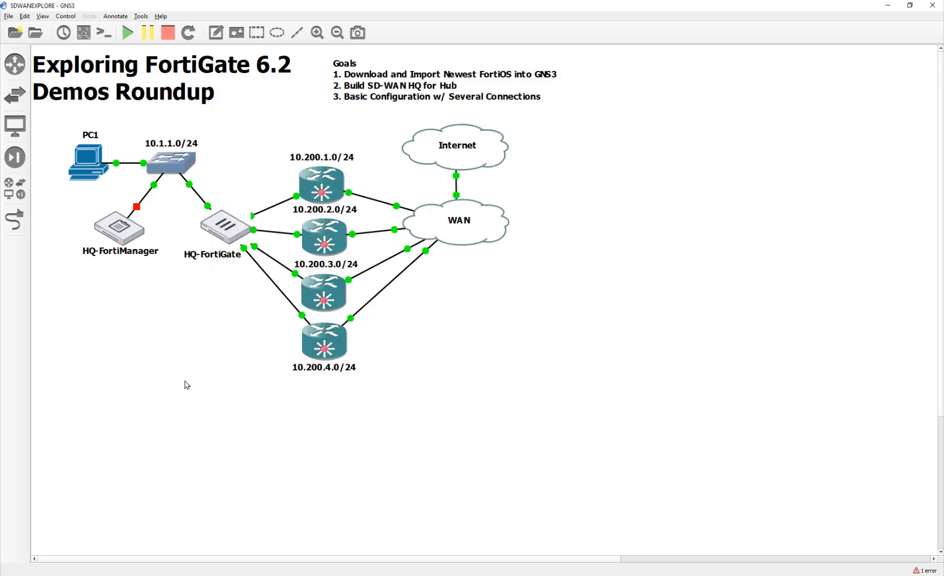